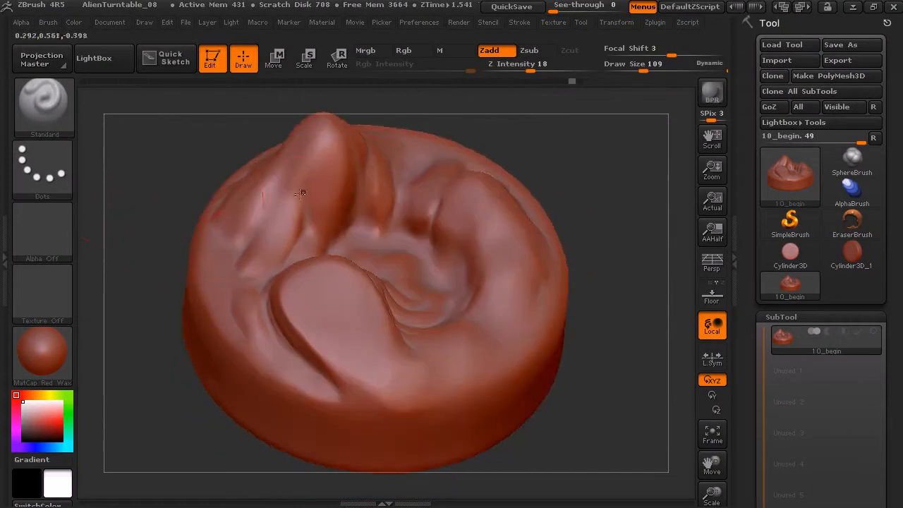
mouse_move(567, 200)
mouse_down()
mouse_move(574, 155)
mouse_move(566, 178)
mouse_move(528, 182)
mouse_up()
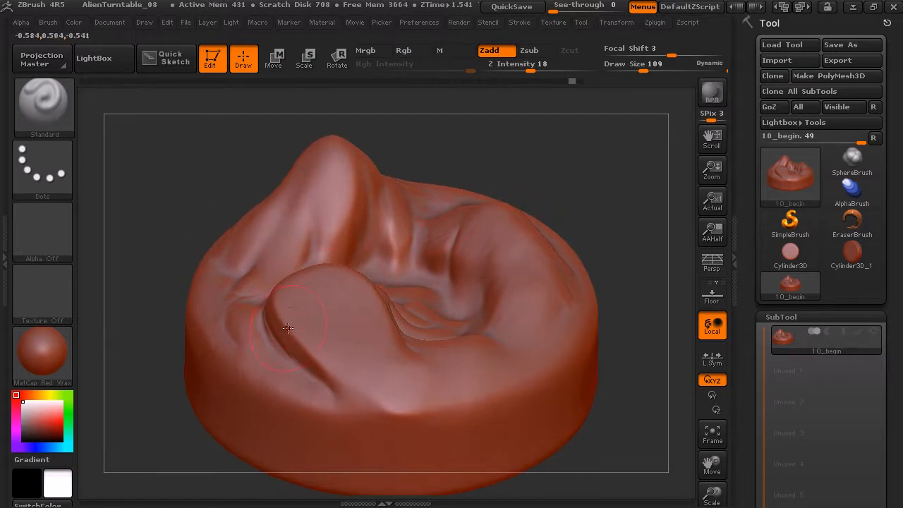
drag(547, 169, 549, 198)
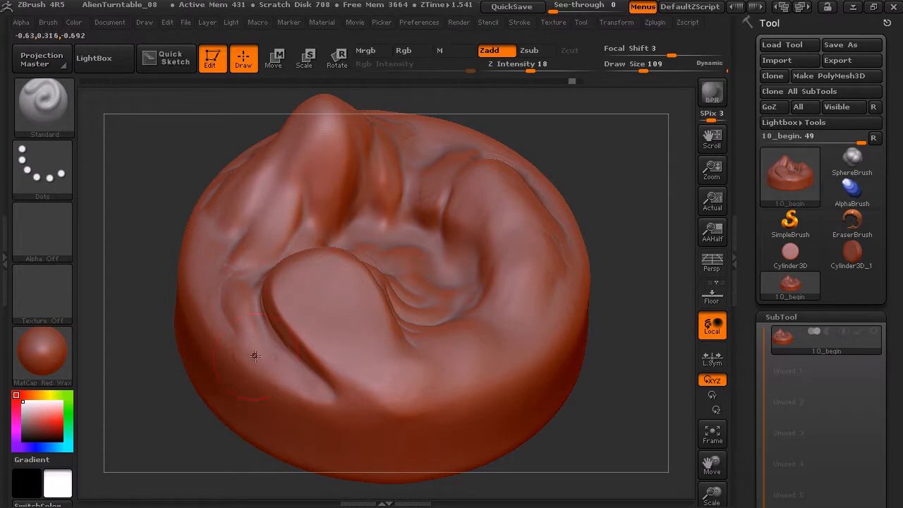
key(ctrl)
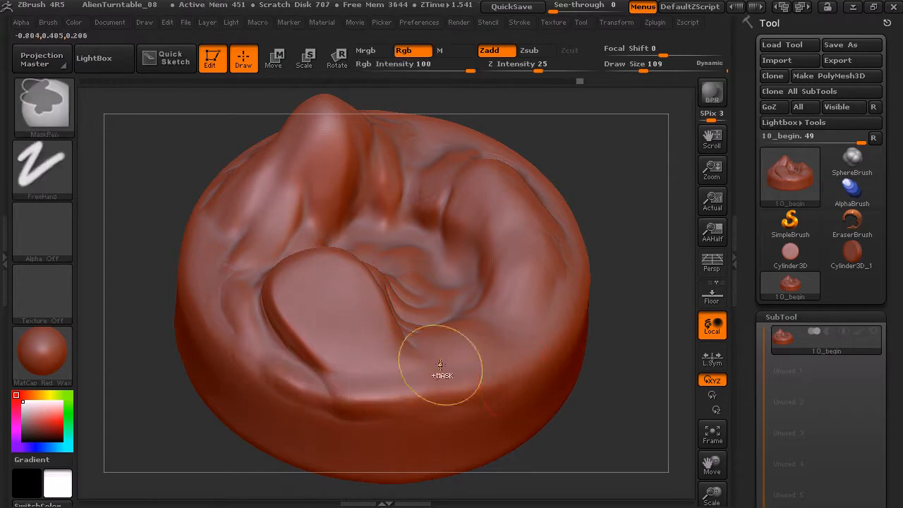
key(ctrl)
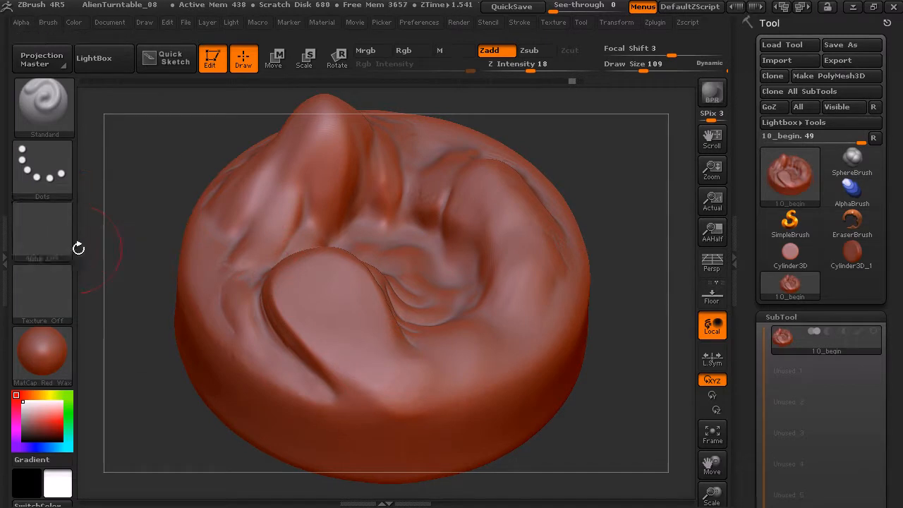
Assign Alpha 08 to the Standard brush, test it with a short stroke on the raised lobe and undo the test
click(58, 244)
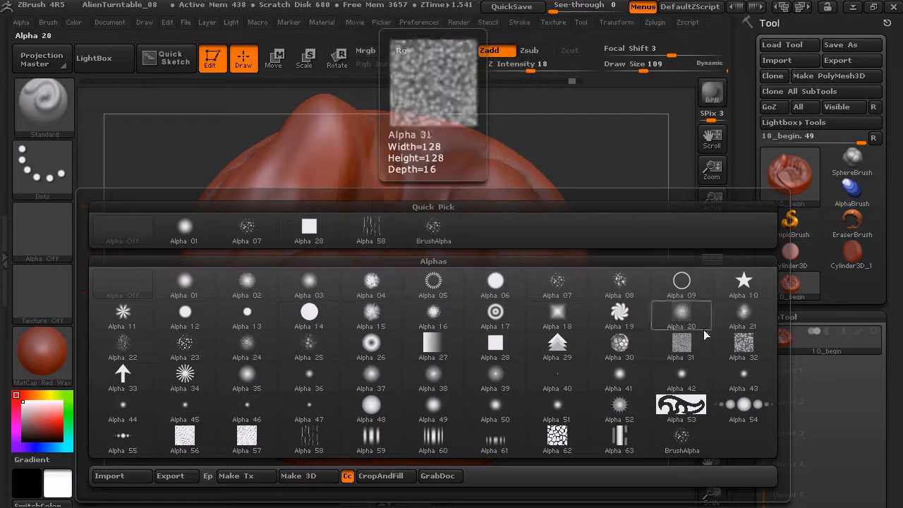
click(631, 283)
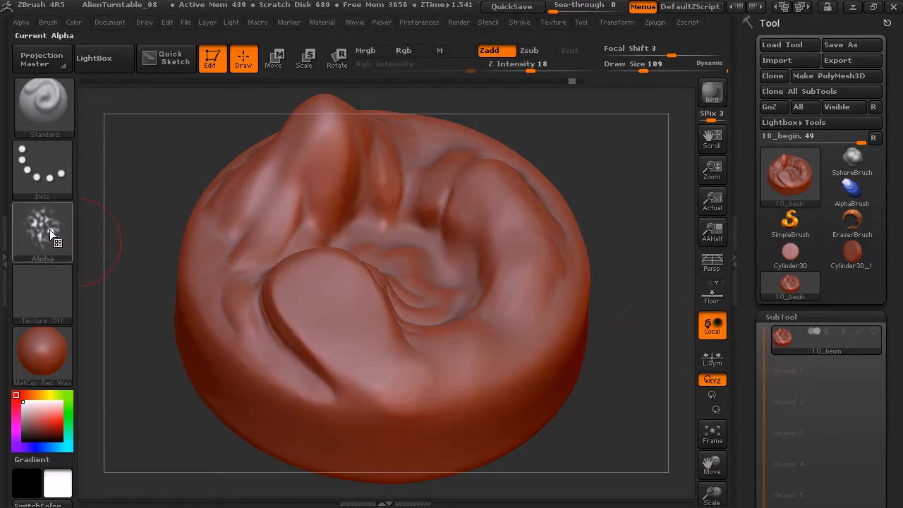
drag(331, 335, 339, 343)
key(ctrl+z)
Try a longer Dots stroke with the alpha down the raised lobe and undo it
mouse_move(591, 216)
mouse_down()
mouse_move(629, 186)
mouse_move(619, 226)
mouse_up()
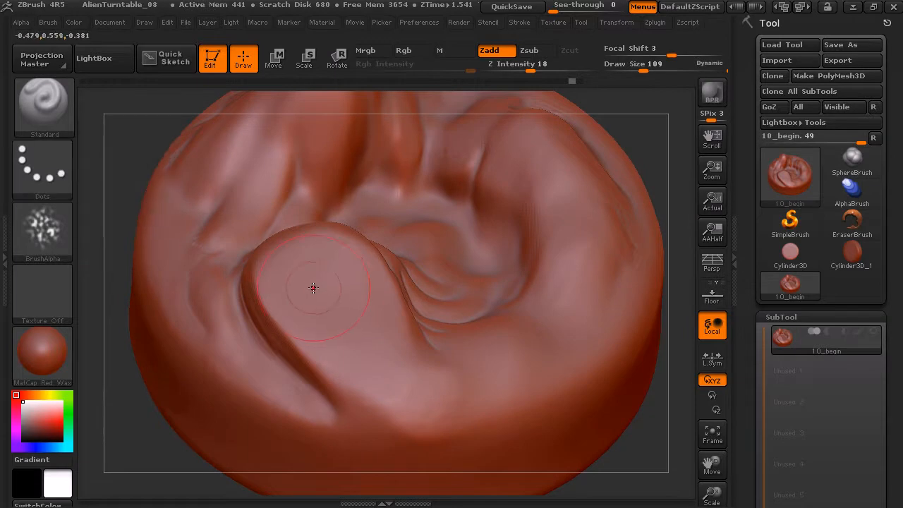
mouse_move(314, 290)
mouse_down()
mouse_move(342, 333)
mouse_move(380, 361)
mouse_move(435, 361)
mouse_up()
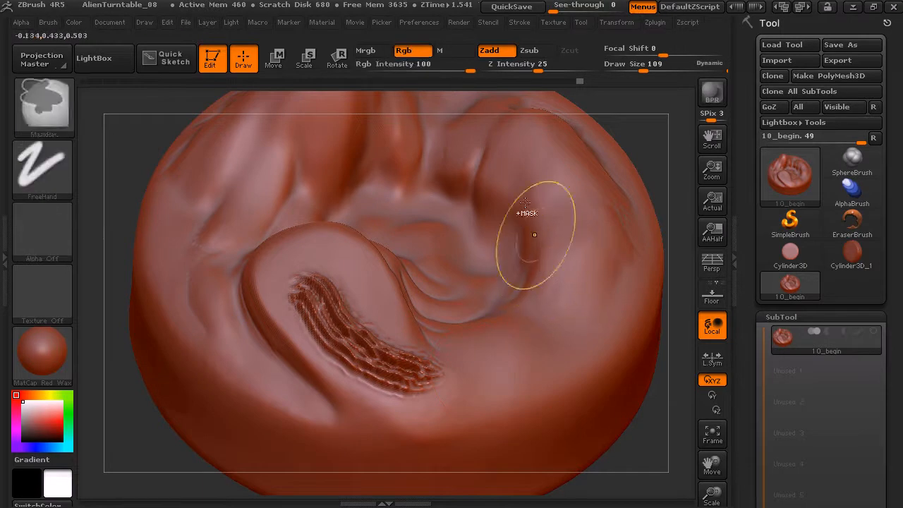
key(ctrl+z)
drag(648, 114, 634, 109)
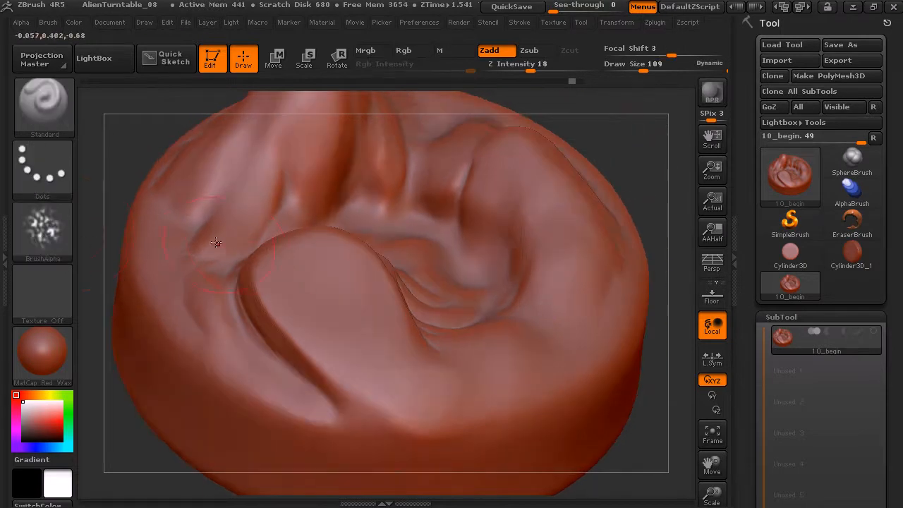
drag(125, 141, 113, 142)
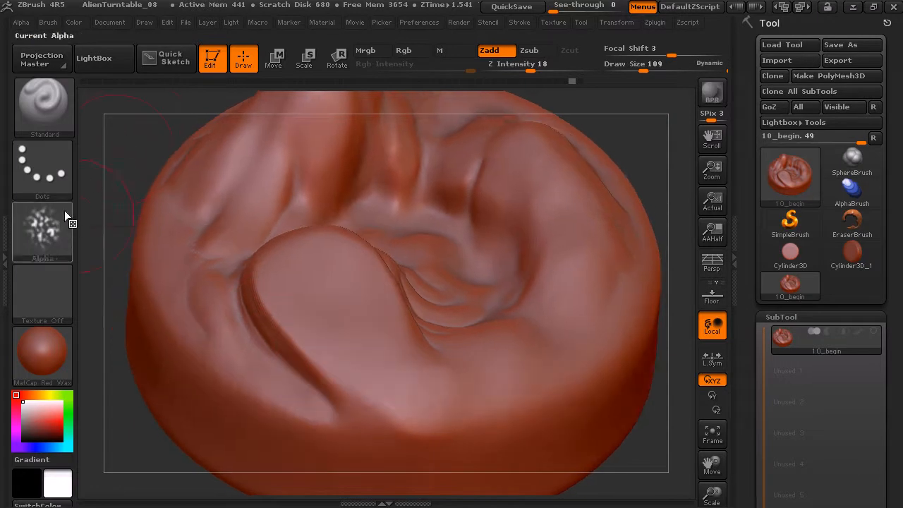
Change the stroke type to FreeHand, test the alpha in two passes along the raised lobe and undo both
click(54, 169)
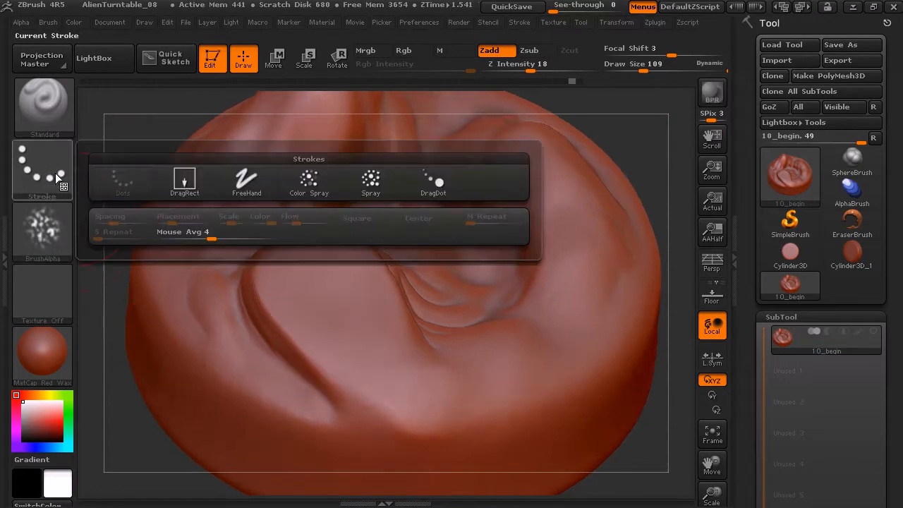
click(251, 190)
mouse_move(305, 299)
mouse_down()
mouse_move(370, 377)
mouse_move(404, 399)
mouse_up()
key(ctrl+z)
mouse_move(291, 293)
mouse_down()
mouse_move(329, 341)
mouse_move(417, 406)
mouse_up()
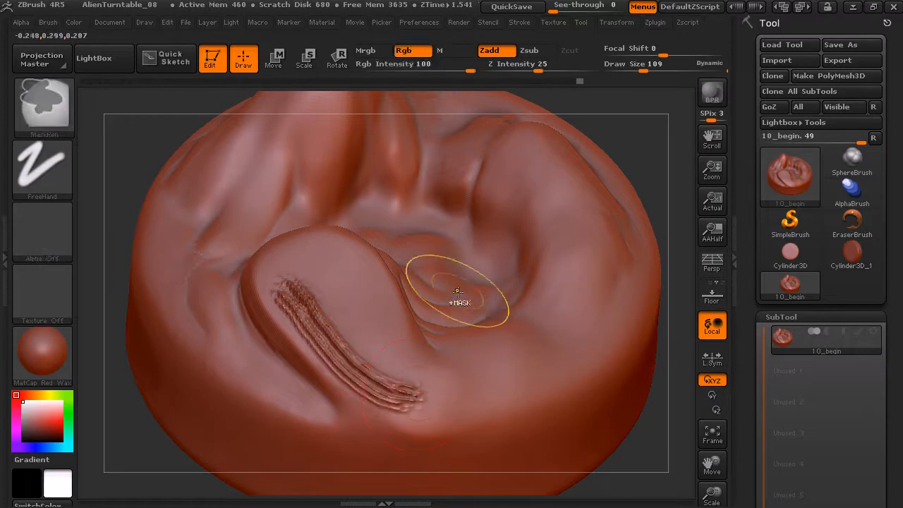
key(ctrl+z)
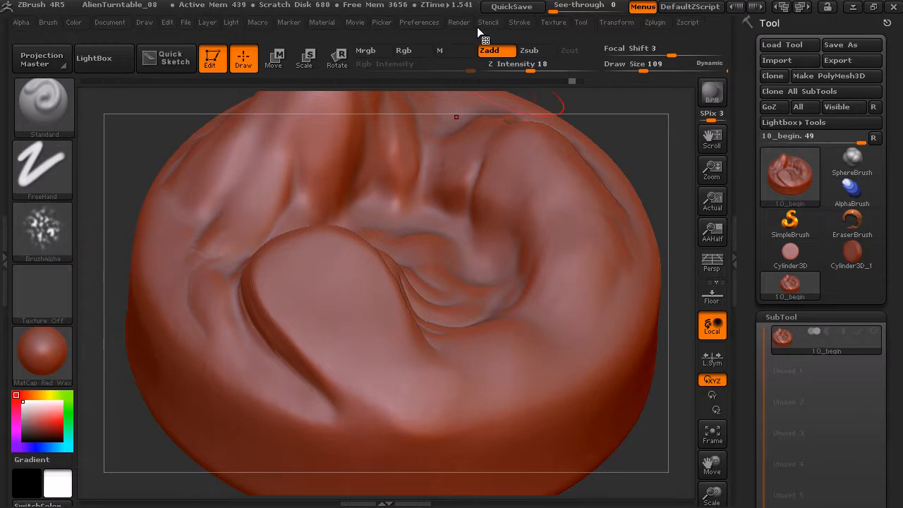
Enable the Roll stroke modifier, test a rolled alpha stroke down the raised lobe and undo it
click(543, 22)
click(522, 22)
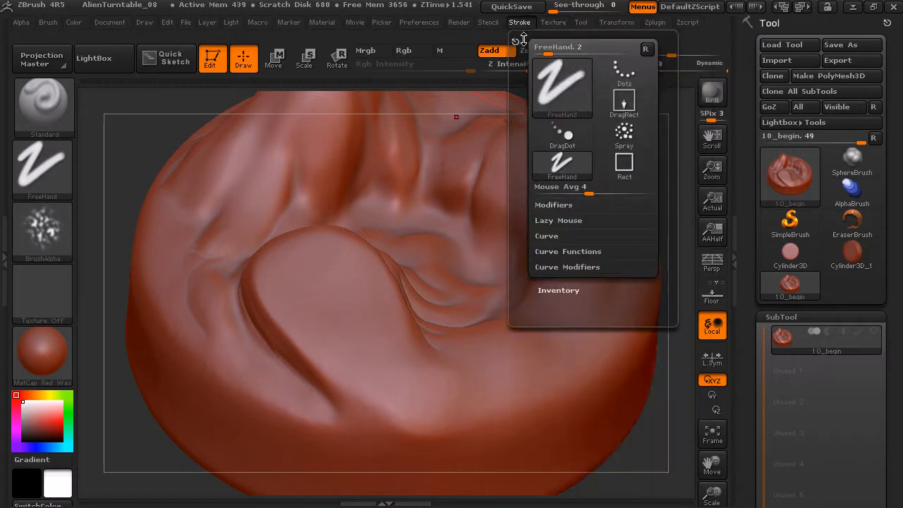
click(553, 205)
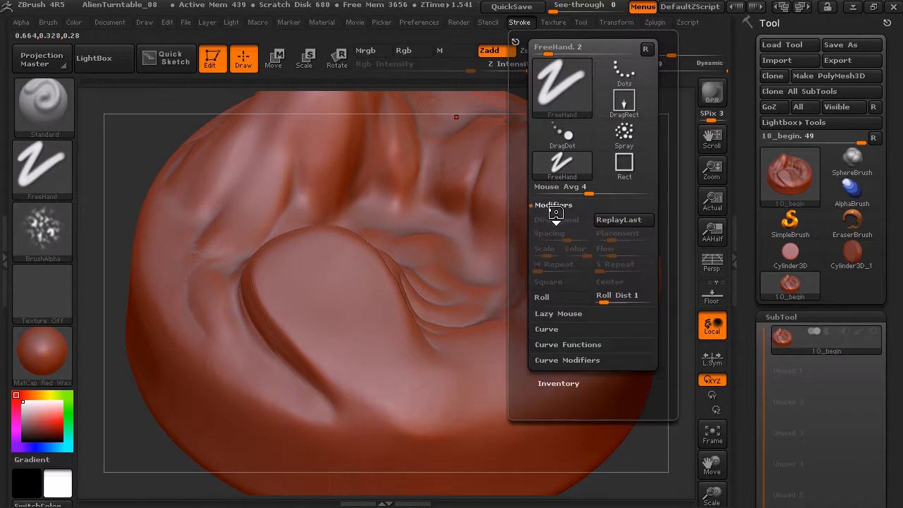
click(556, 299)
mouse_move(275, 265)
mouse_down()
mouse_move(330, 343)
mouse_move(386, 390)
mouse_up()
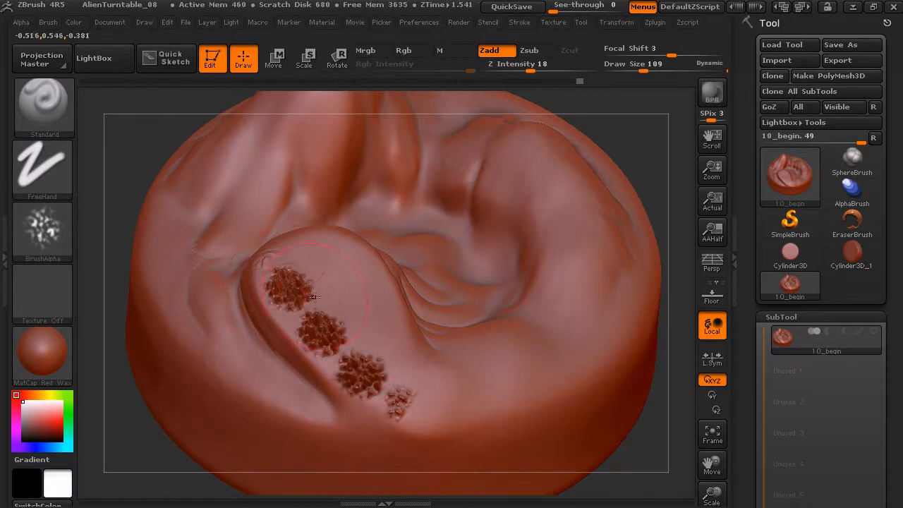
key(ctrl+z)
Lower Z Intensity to 9, try a rolled alpha stroke from the lobe around the rim and undo it
drag(631, 163, 653, 151)
drag(532, 78, 517, 77)
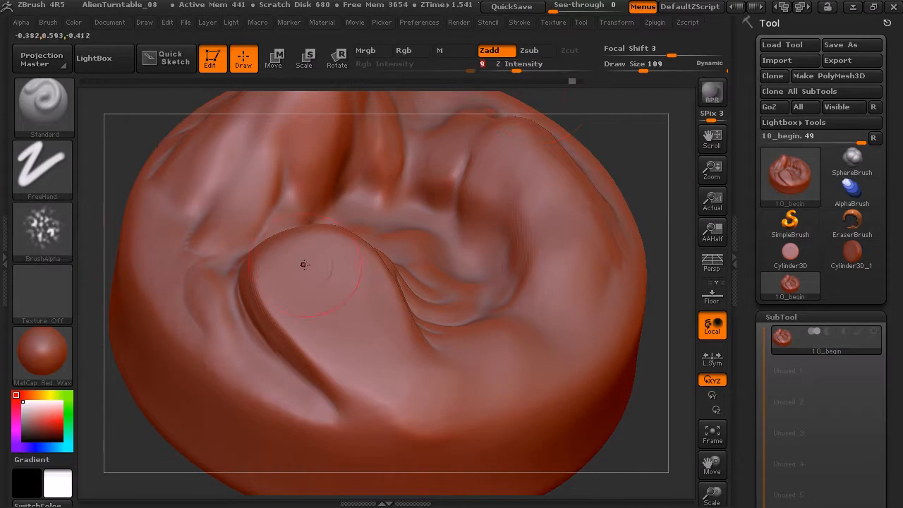
mouse_move(294, 260)
mouse_down()
mouse_move(342, 346)
mouse_move(377, 373)
mouse_move(427, 388)
mouse_move(483, 384)
mouse_move(534, 358)
mouse_move(573, 302)
mouse_up()
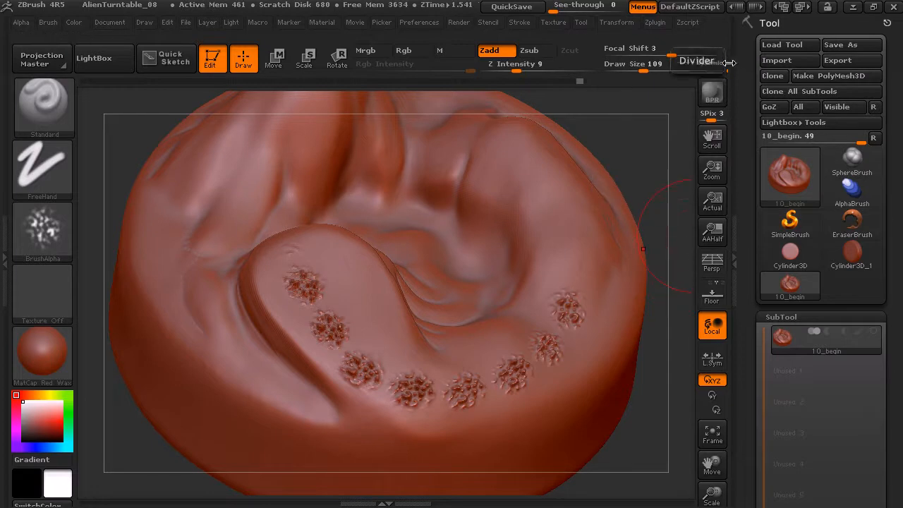
key(ctrl+z)
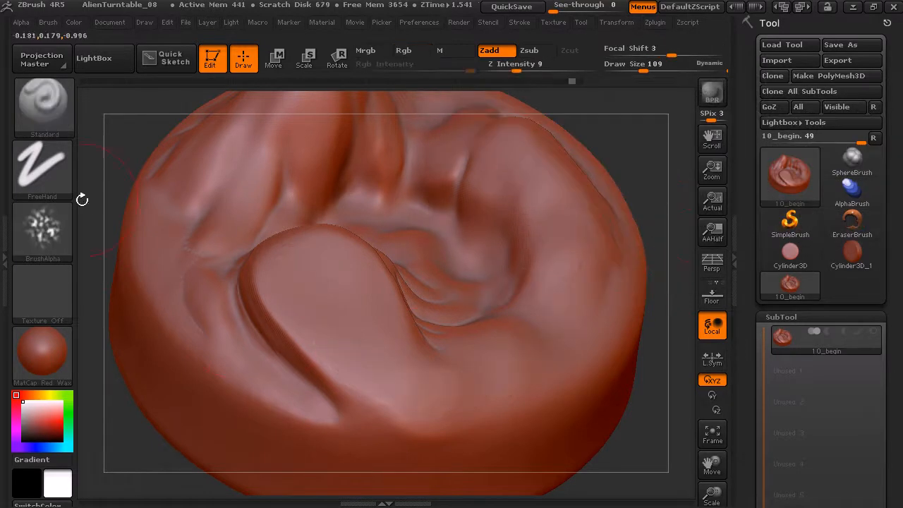
Switch the stroke to DragRect with Z Intensity 34, try an alpha stamp on the raised lobe and undo it
click(53, 176)
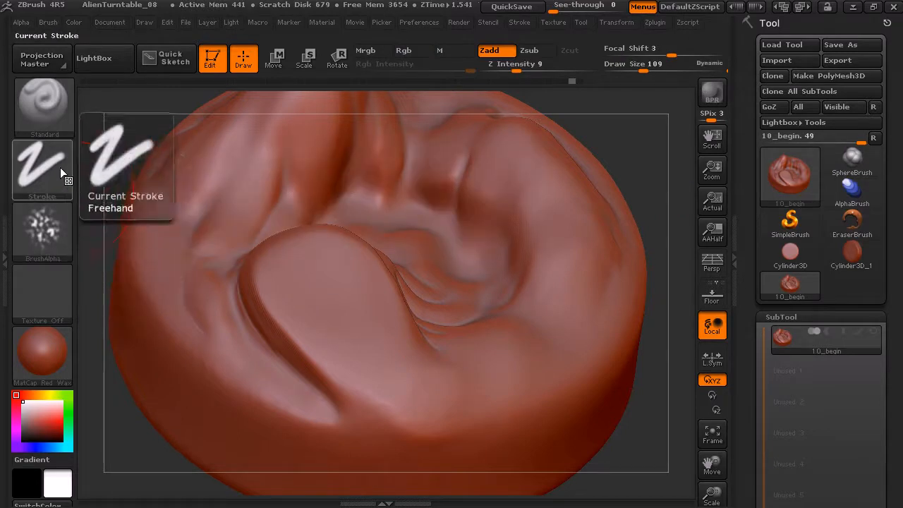
click(62, 175)
click(184, 180)
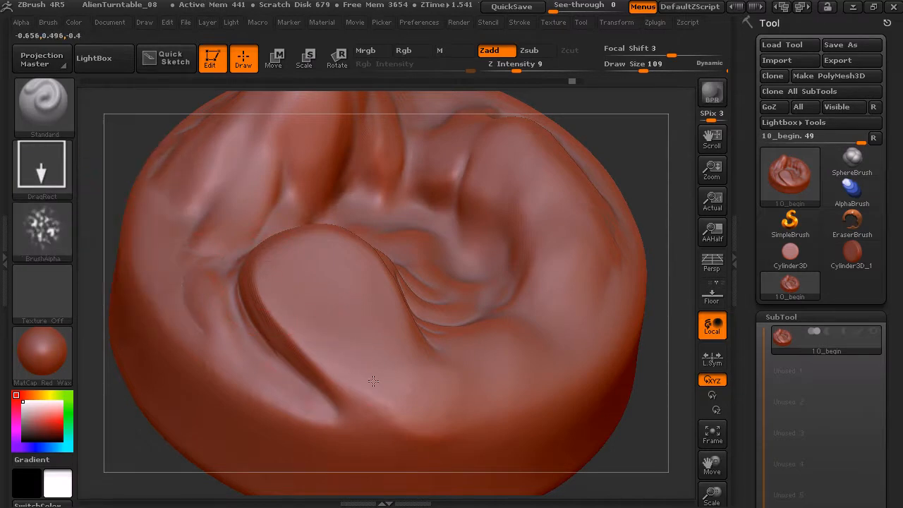
drag(516, 70, 547, 70)
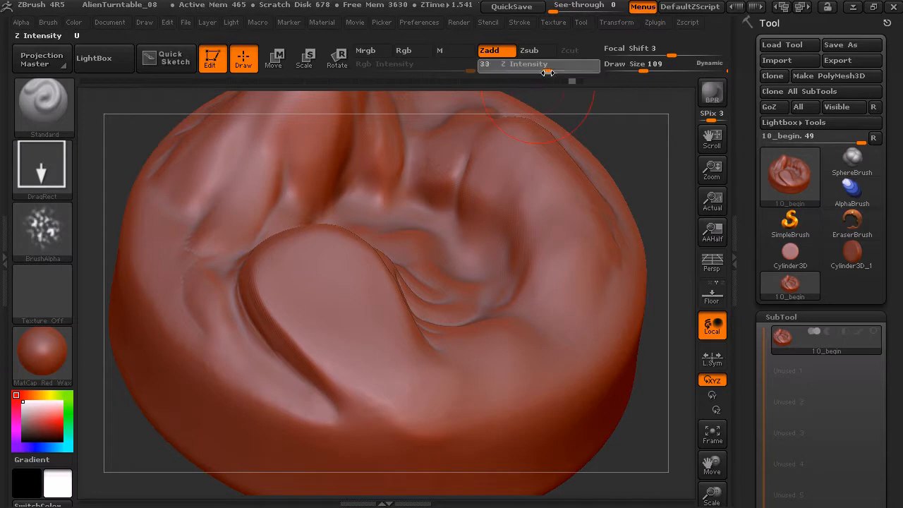
drag(348, 336, 385, 381)
key(ctrl+z)
Examine the stroke modifiers for DragRect and switch the stroke back to FreeHand
click(521, 21)
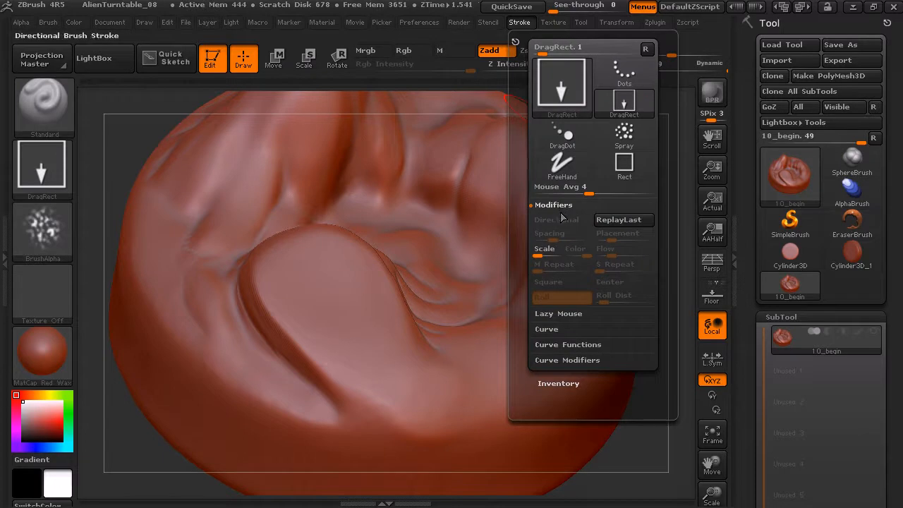
click(42, 168)
click(248, 181)
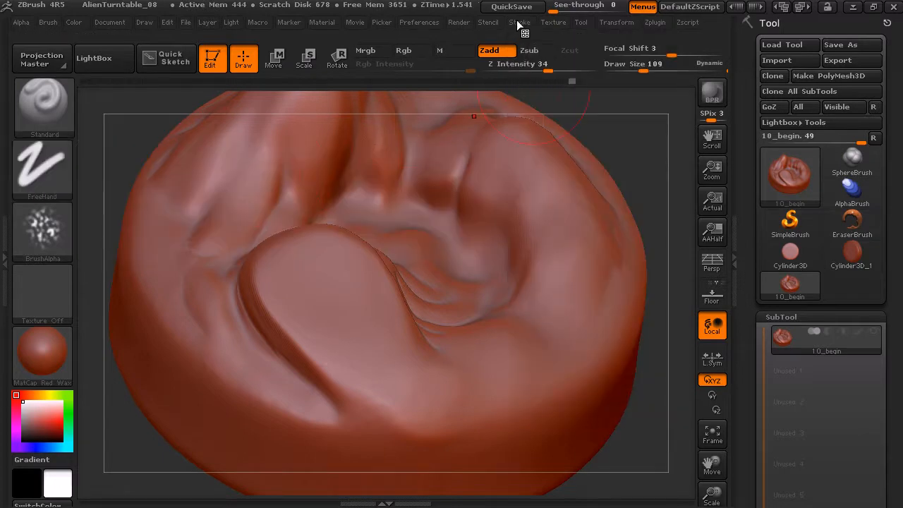
click(522, 22)
Return the stroke to DragRect, try a single alpha stamp in the middle of the raised lobe and undo it
click(49, 172)
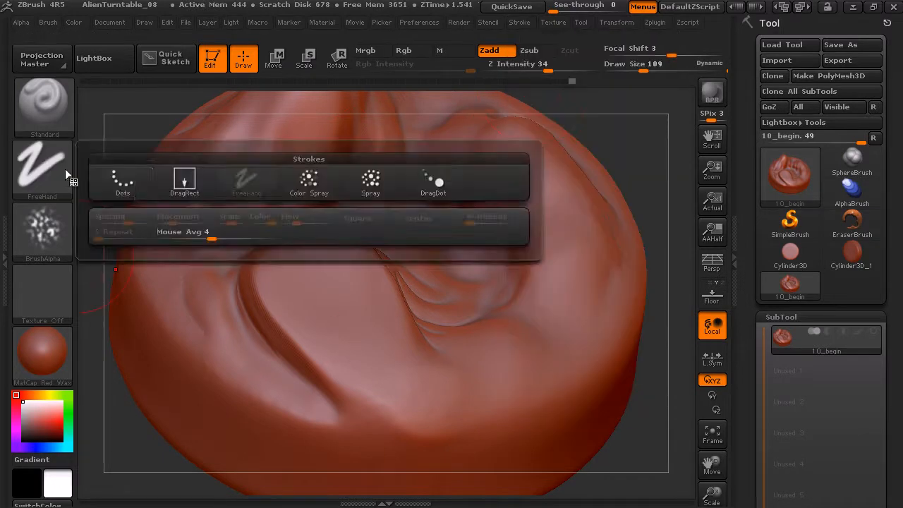
click(185, 180)
drag(342, 310, 366, 332)
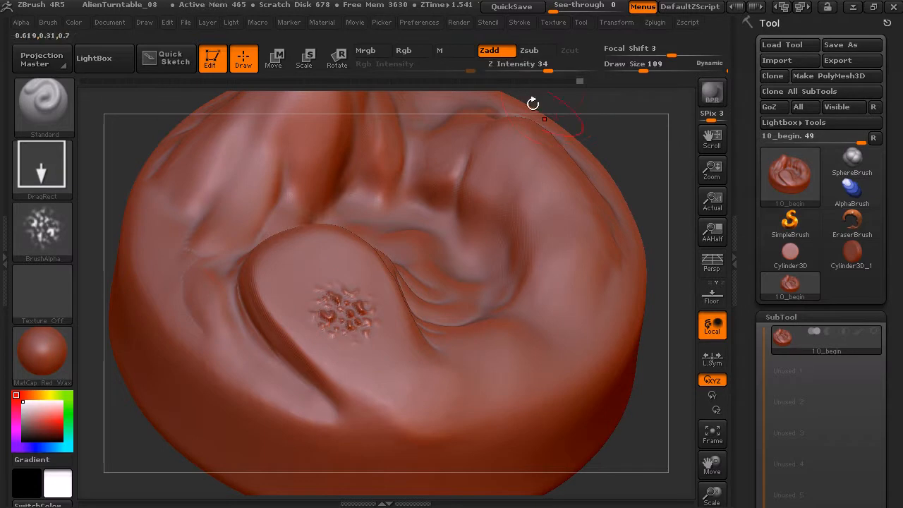
key(ctrl)
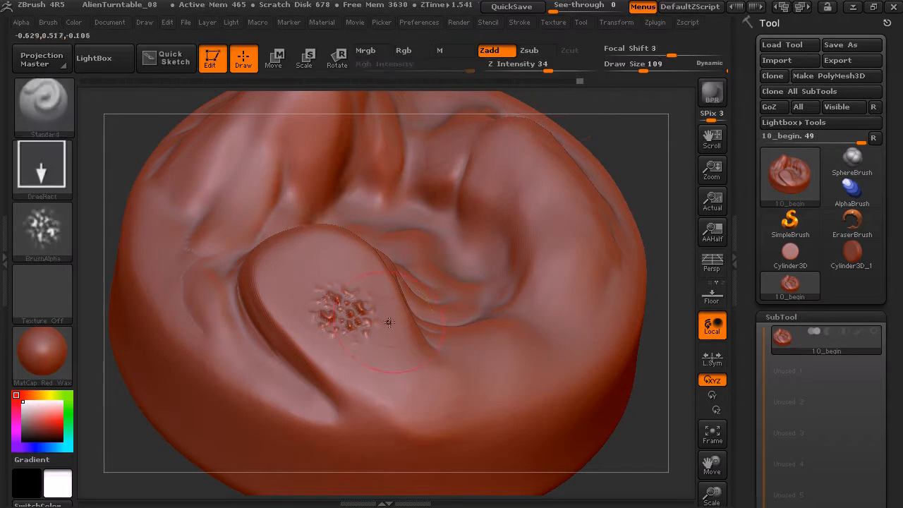
key(ctrl+z)
Switch the brush to Zsub, try an inverted alpha stamp on the raised lobe and undo it
click(529, 50)
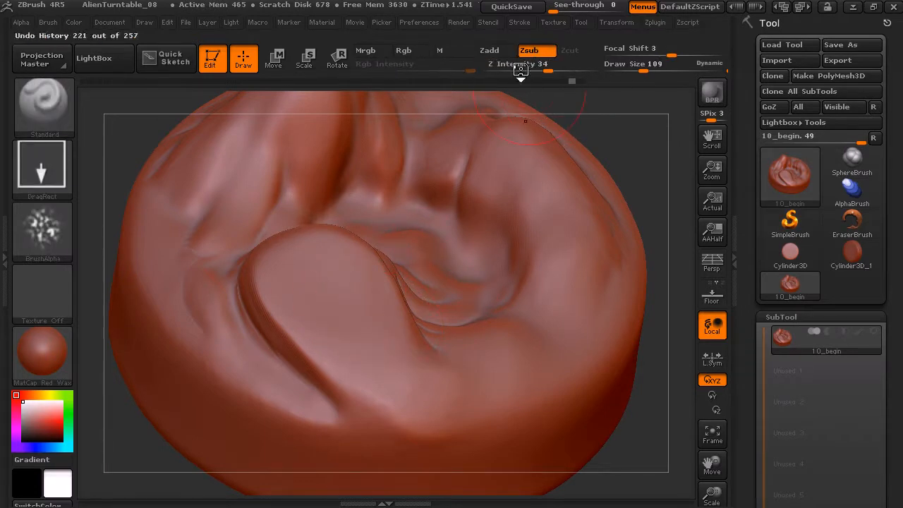
drag(319, 296, 395, 334)
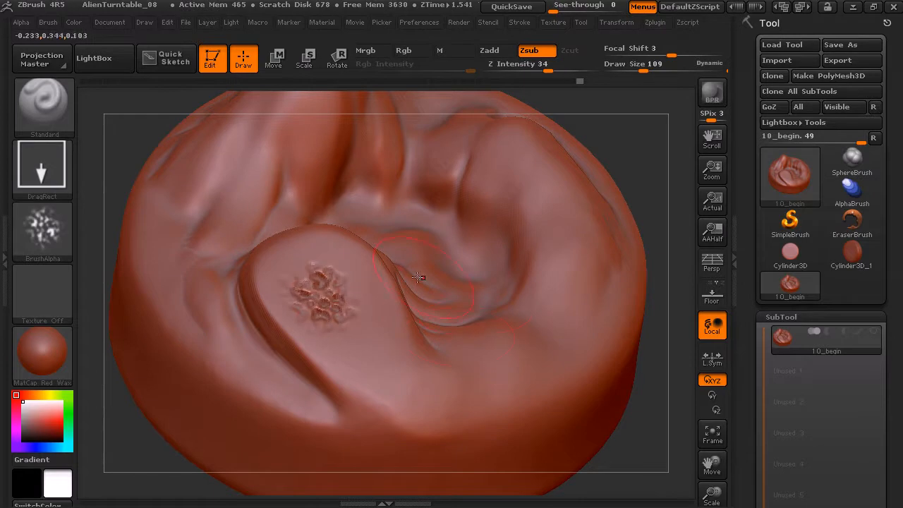
key(ctrl+z)
Set the stroke type to Spray, test the alpha across the groove and raised lobe and undo the test
drag(649, 199, 652, 169)
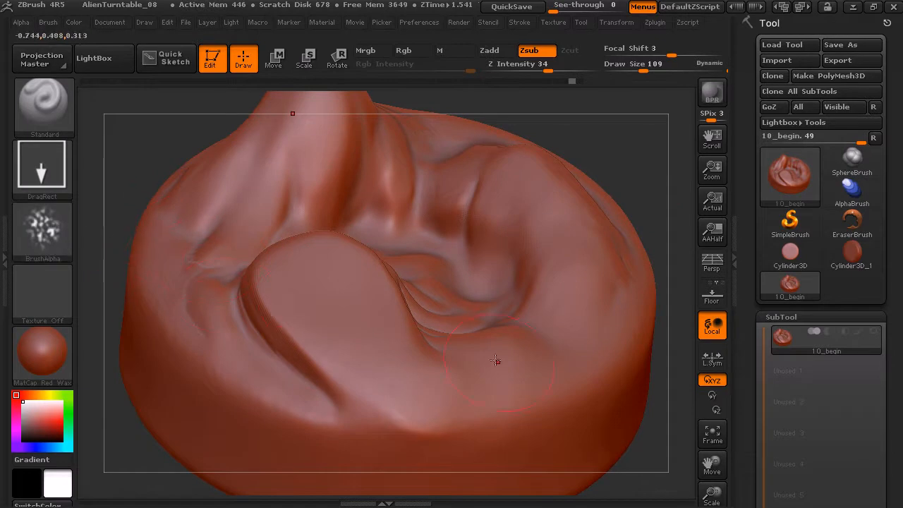
drag(615, 140, 550, 183)
click(60, 186)
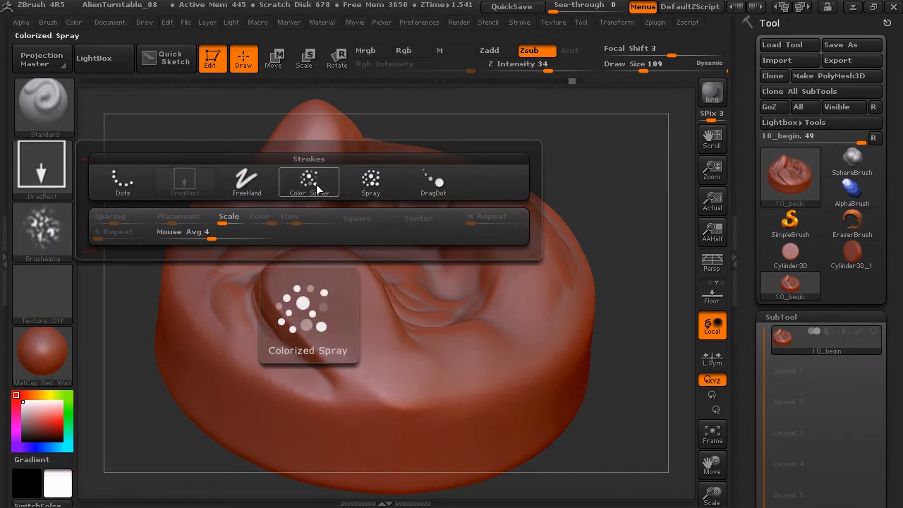
click(384, 183)
mouse_move(552, 139)
mouse_down()
mouse_move(554, 151)
mouse_move(521, 170)
mouse_up()
click(59, 182)
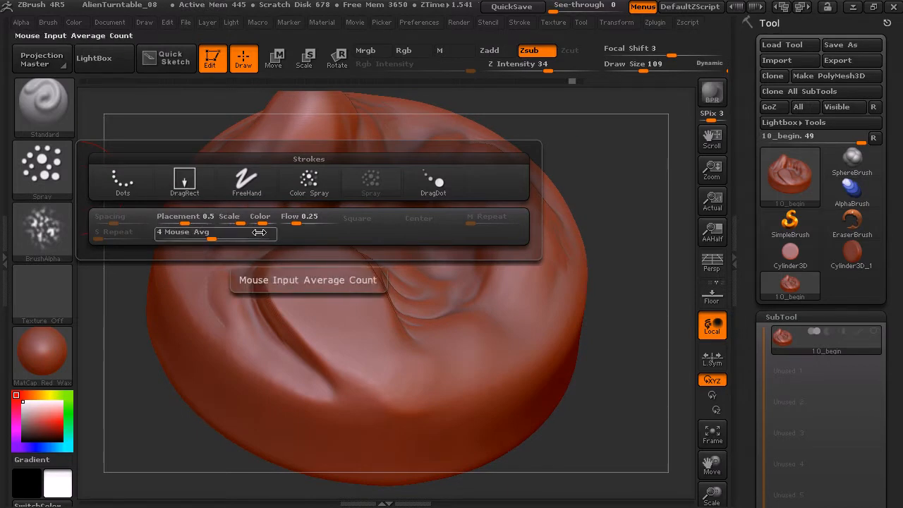
mouse_move(273, 363)
mouse_down()
mouse_move(255, 332)
mouse_move(298, 363)
mouse_move(369, 375)
mouse_move(455, 369)
mouse_move(305, 285)
mouse_move(356, 335)
mouse_up()
drag(616, 165, 629, 131)
key(ctrl+z)
Spray subtle alpha texture over the groove and raised lobe using Zadd with Z Intensity 5
drag(609, 168, 588, 203)
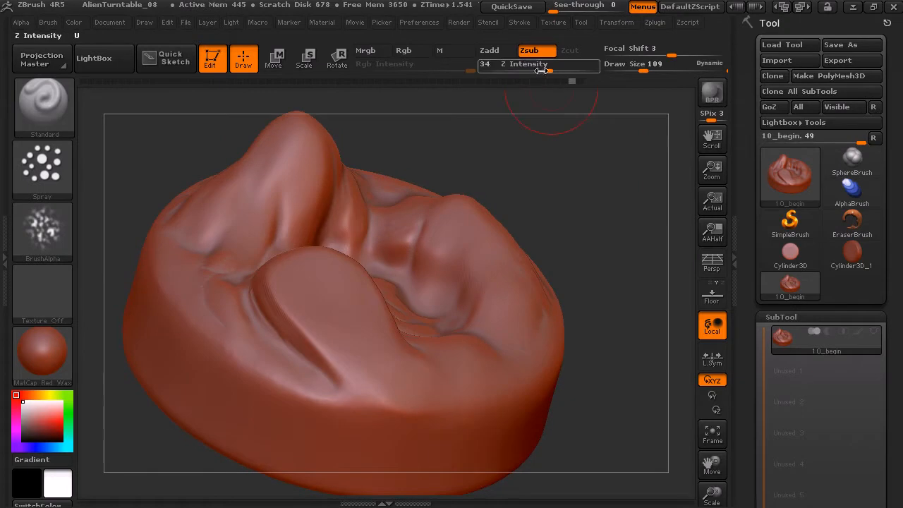
drag(547, 70, 509, 69)
click(500, 55)
drag(591, 138, 567, 160)
drag(326, 386, 323, 381)
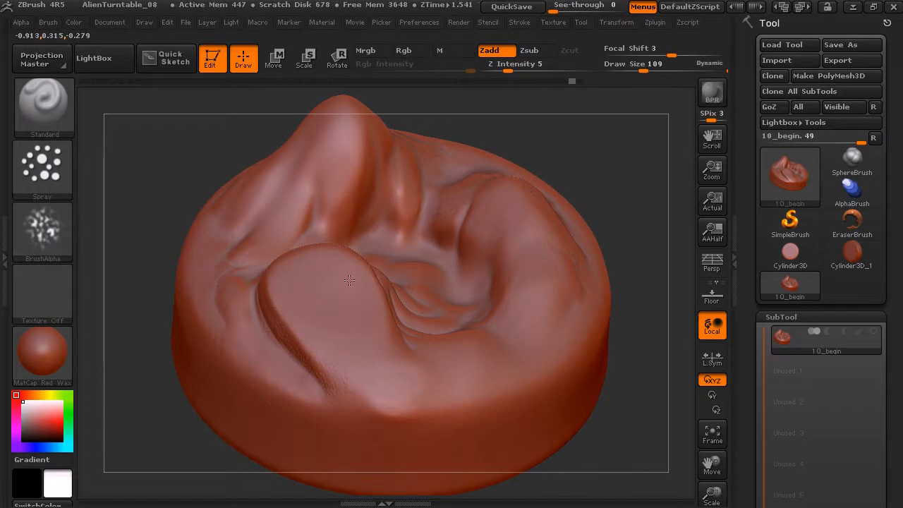
drag(370, 319, 346, 322)
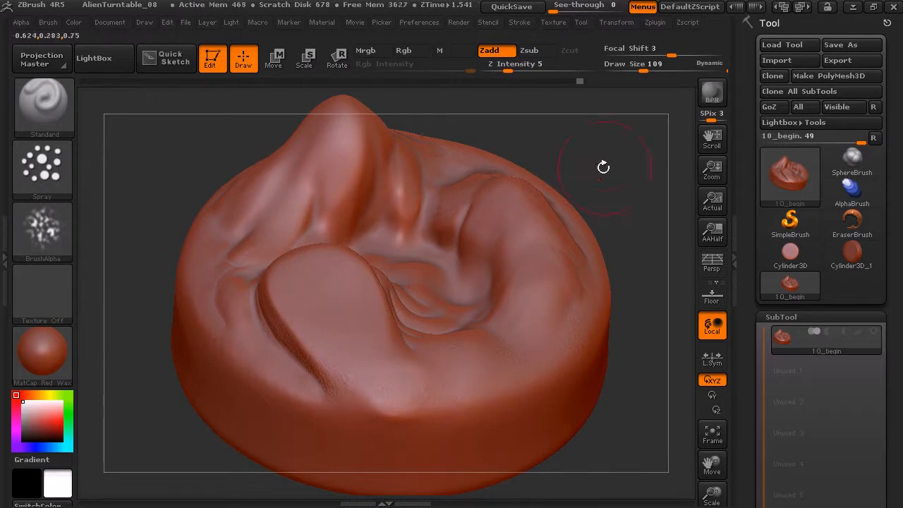
Spray the subtle alpha texture over the tall peak, the central basin and the curved ridge with Zadd at Z Intensity 5
drag(564, 181, 504, 167)
drag(567, 129, 621, 164)
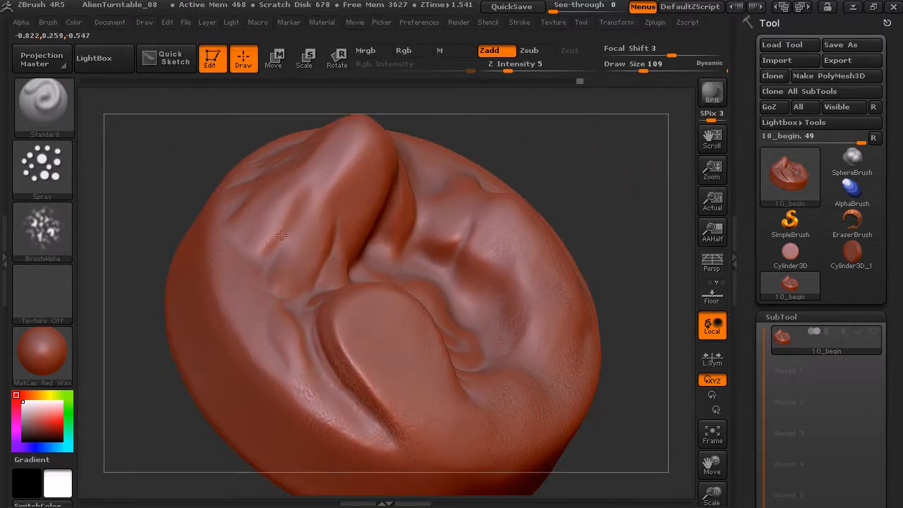
mouse_move(342, 250)
mouse_down()
mouse_move(558, 240)
mouse_move(533, 249)
mouse_up()
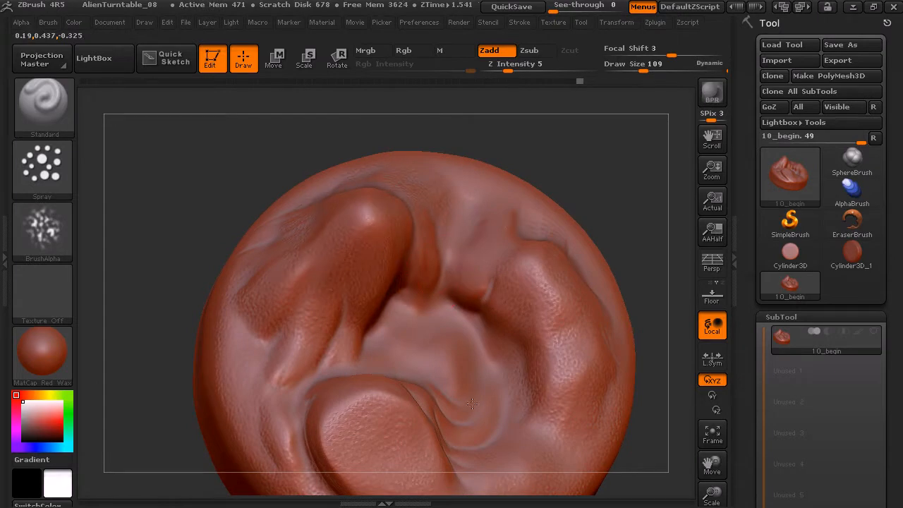
drag(411, 385, 422, 389)
mouse_move(624, 215)
mouse_down()
mouse_move(619, 191)
mouse_move(582, 168)
mouse_up()
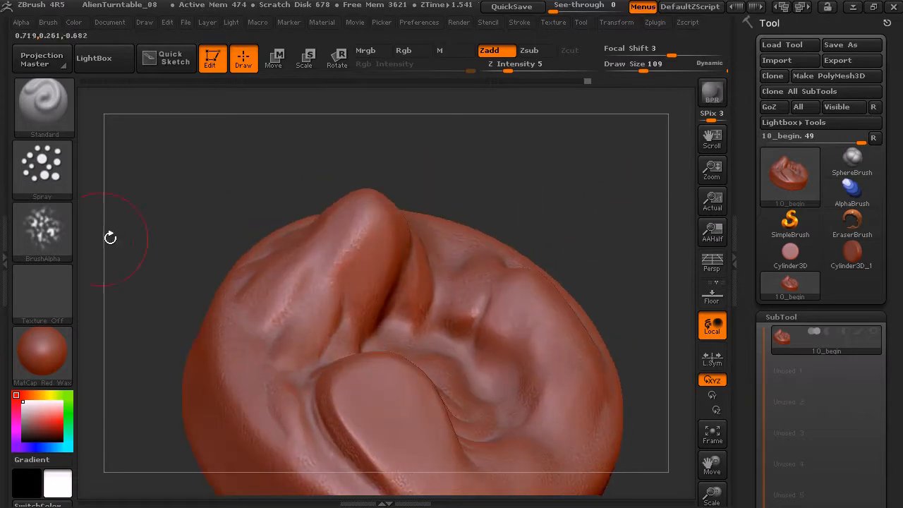
mouse_move(47, 235)
mouse_move(579, 232)
mouse_down()
mouse_move(609, 187)
mouse_move(540, 266)
mouse_up()
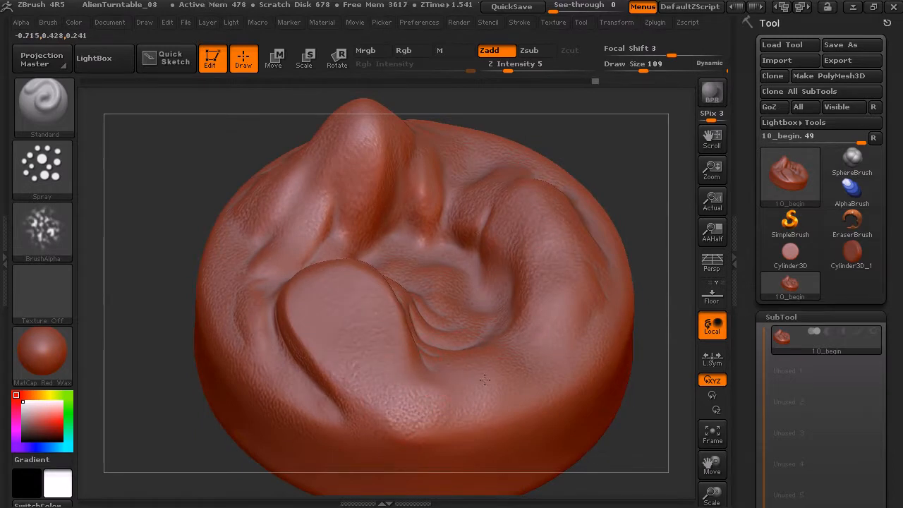
mouse_move(557, 181)
mouse_down()
mouse_move(594, 125)
mouse_move(548, 156)
mouse_up()
Set the stroke type to DragRect, load Alpha 22 and try a stamp at the base of the tall peak
click(43, 175)
click(62, 192)
click(185, 181)
click(62, 223)
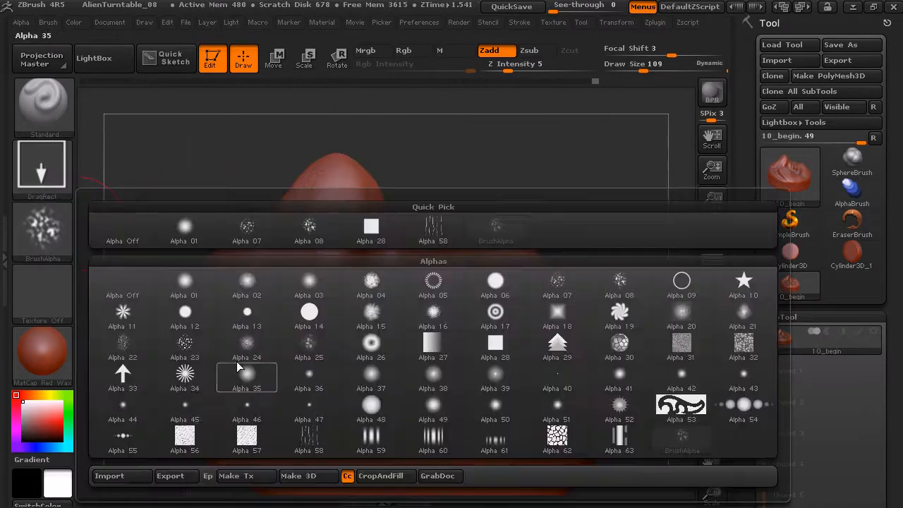
click(132, 345)
drag(243, 163, 298, 155)
alt+drag(356, 186, 472, 216)
mouse_move(522, 212)
mouse_down()
mouse_move(467, 199)
mouse_move(535, 315)
mouse_up()
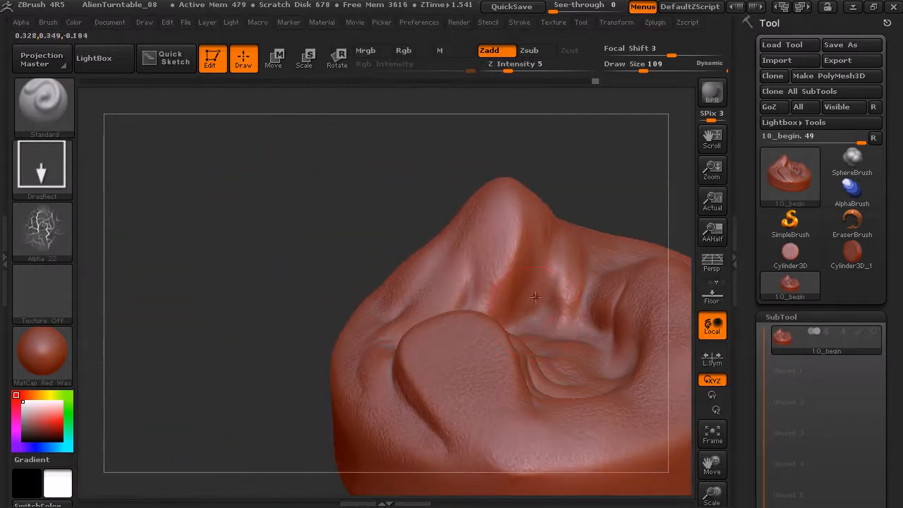
Switch the brush to Zsub with Z Intensity 14 and stamp cracks at the peak's base and in the central basin
click(537, 52)
click(523, 66)
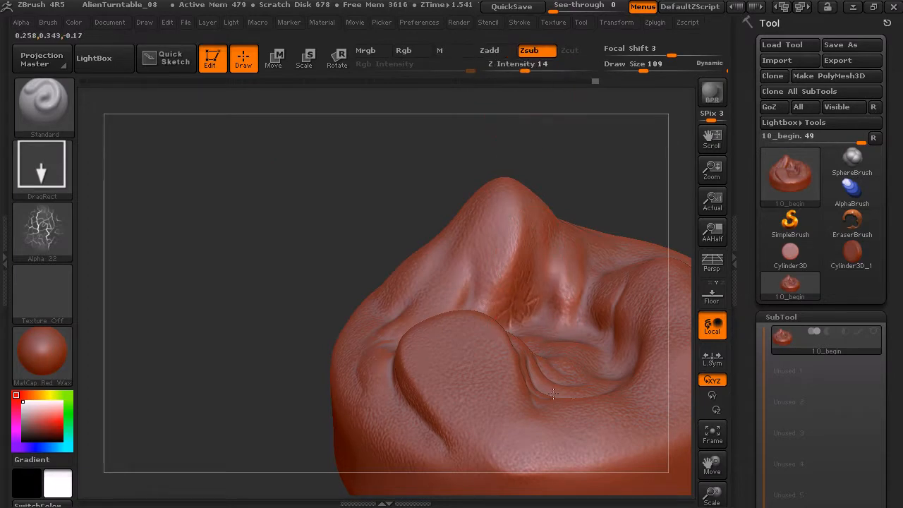
mouse_move(631, 180)
alt+mouse_down()
mouse_move(520, 157)
mouse_move(554, 173)
alt+mouse_up()
mouse_move(627, 209)
mouse_down()
mouse_move(608, 250)
mouse_move(490, 330)
mouse_up()
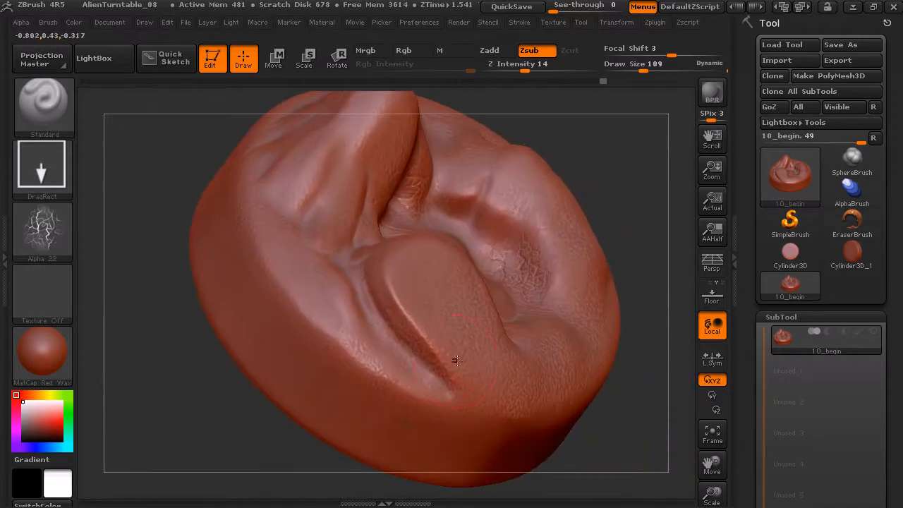
Using Z Intensity 28 and Draw Size 75, stamp more cracks on the front rim, the peak's base and the basin wall
click(541, 67)
click(638, 67)
drag(390, 304, 416, 312)
drag(367, 364, 410, 384)
mouse_move(633, 223)
mouse_down()
mouse_move(638, 212)
mouse_move(423, 317)
mouse_up()
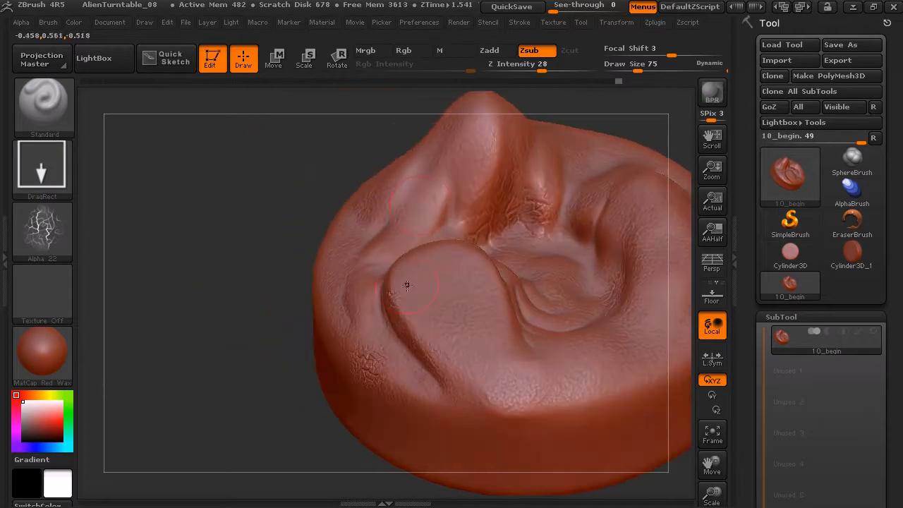
drag(466, 234, 464, 263)
alt+drag(667, 115, 532, 134)
drag(579, 161, 502, 279)
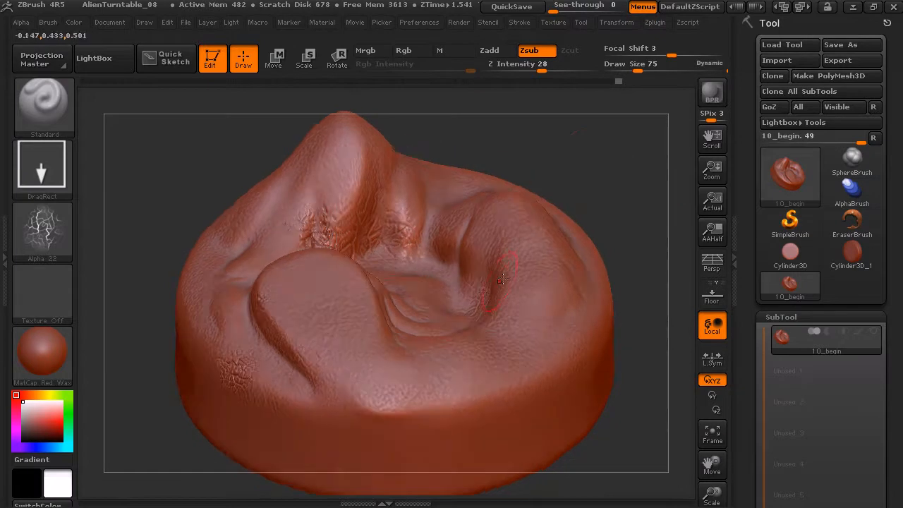
drag(612, 193, 629, 149)
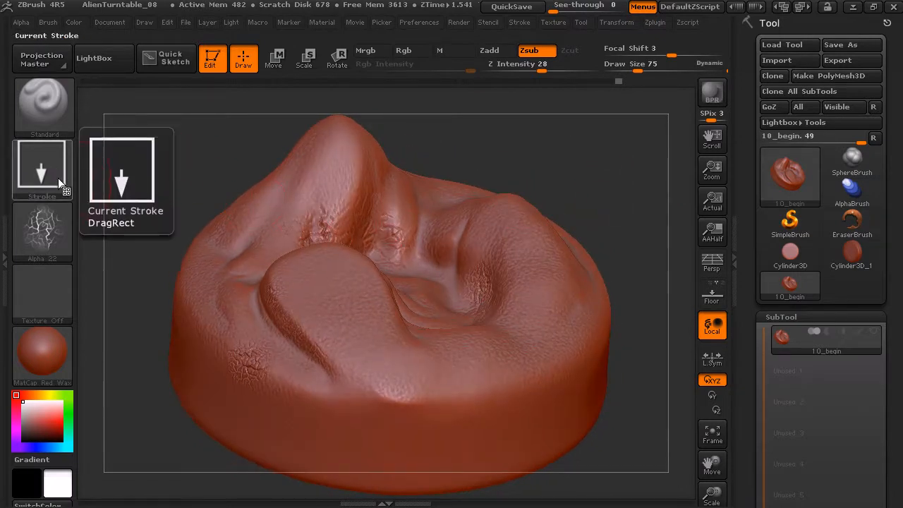
Load Alpha 58 and stamp its wavy lines into the recess between the tall peak and the curved ridge
click(56, 250)
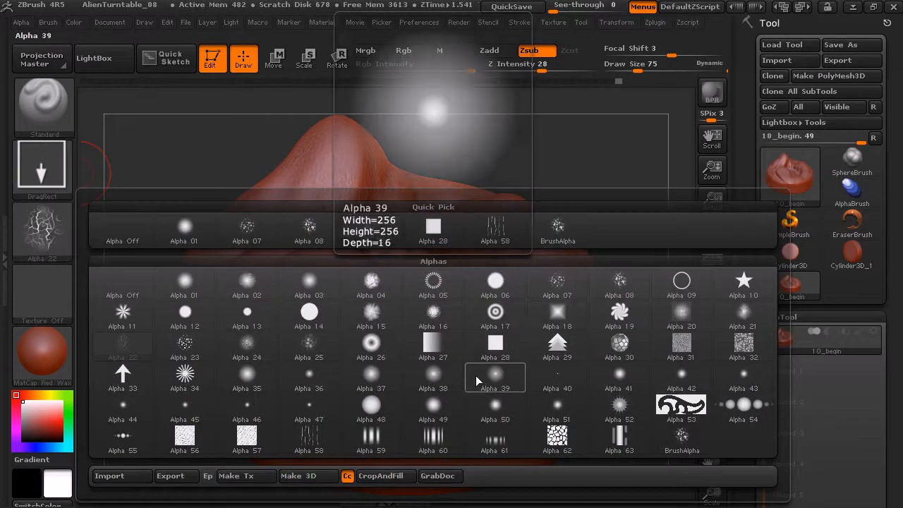
click(316, 439)
mouse_move(542, 160)
mouse_down()
mouse_move(569, 174)
mouse_move(447, 247)
mouse_up()
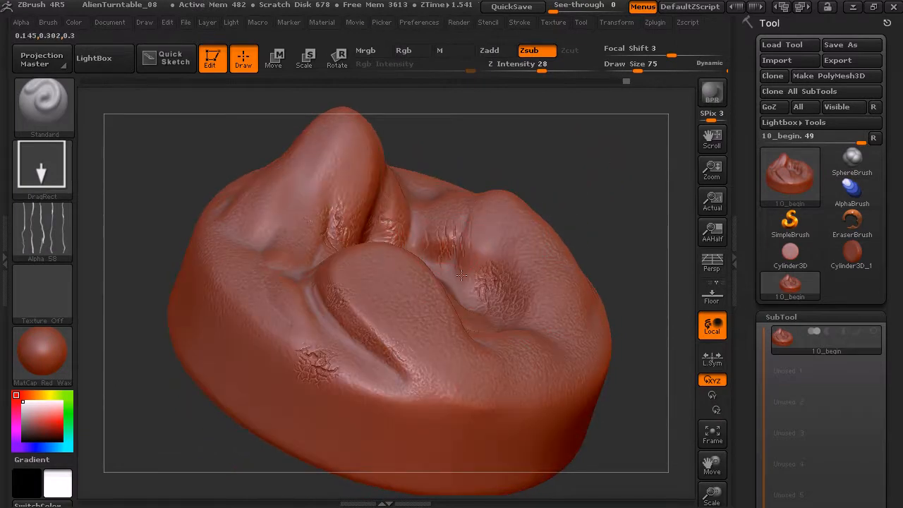
Set the stroke type to FreeHand, test a stroke along the basin's inner wall and undo it
click(44, 166)
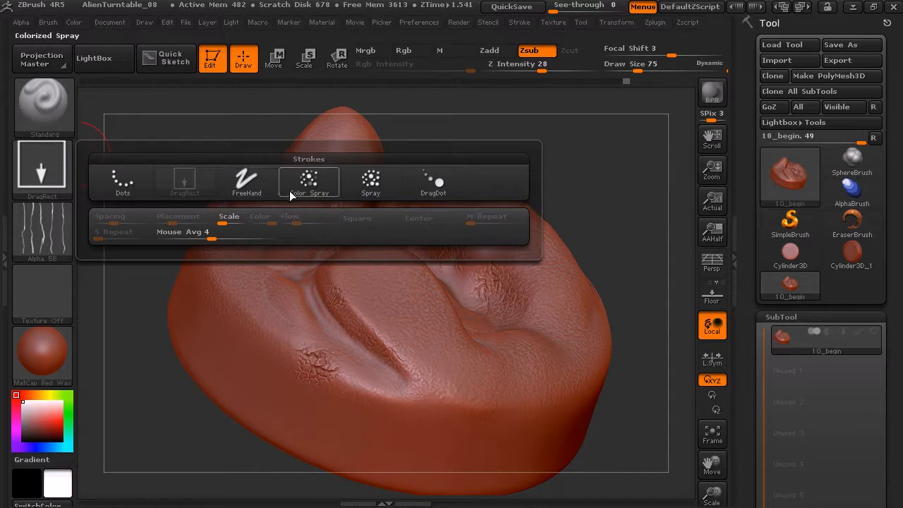
click(247, 182)
drag(472, 141, 461, 173)
drag(434, 262, 461, 300)
key(ctrl+z)
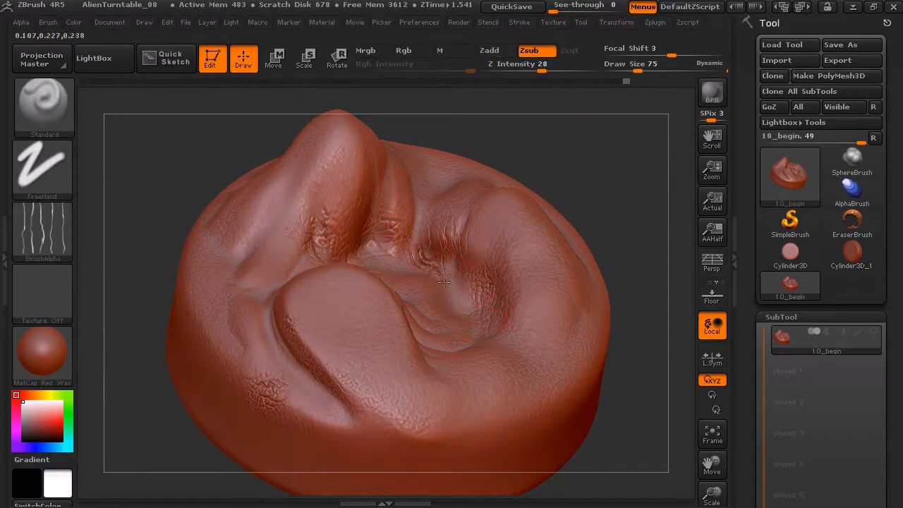
Brush Alpha 58 creases freehand along the basin wall, the curved ridge and the base of the tall peak
drag(472, 318, 478, 292)
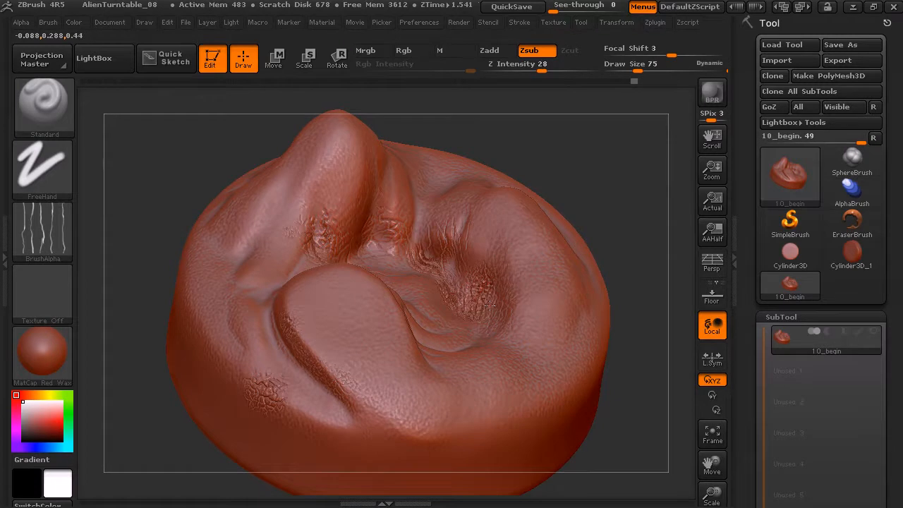
drag(577, 163, 558, 161)
drag(384, 226, 389, 182)
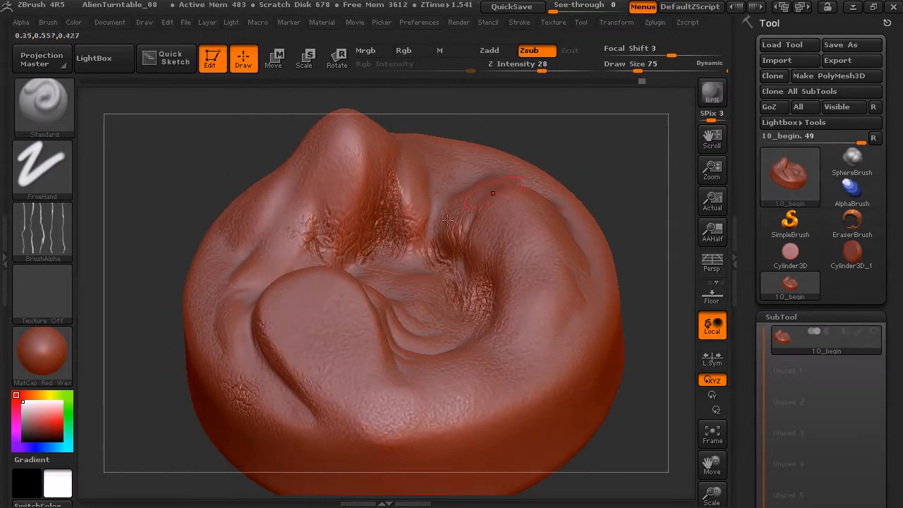
drag(515, 138, 525, 130)
drag(329, 256, 313, 235)
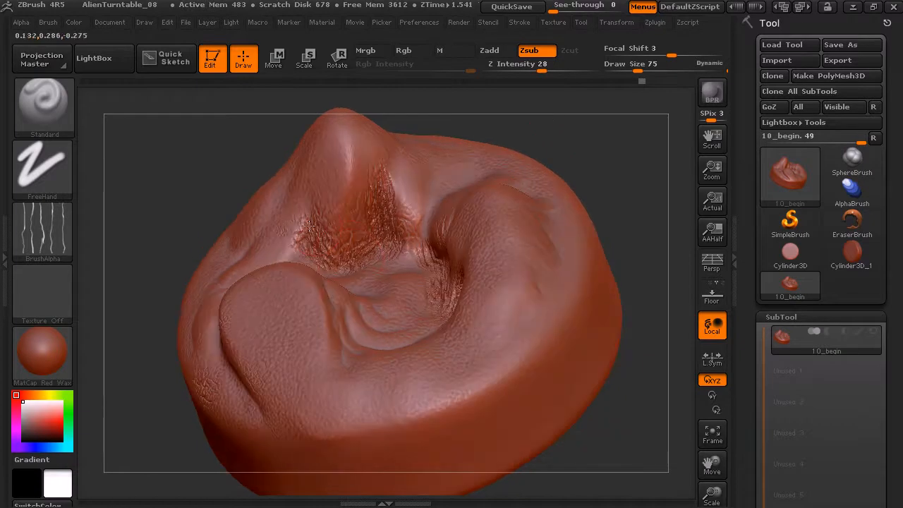
mouse_move(564, 126)
mouse_down()
mouse_move(585, 134)
mouse_move(571, 137)
mouse_move(561, 192)
mouse_move(131, 169)
mouse_up()
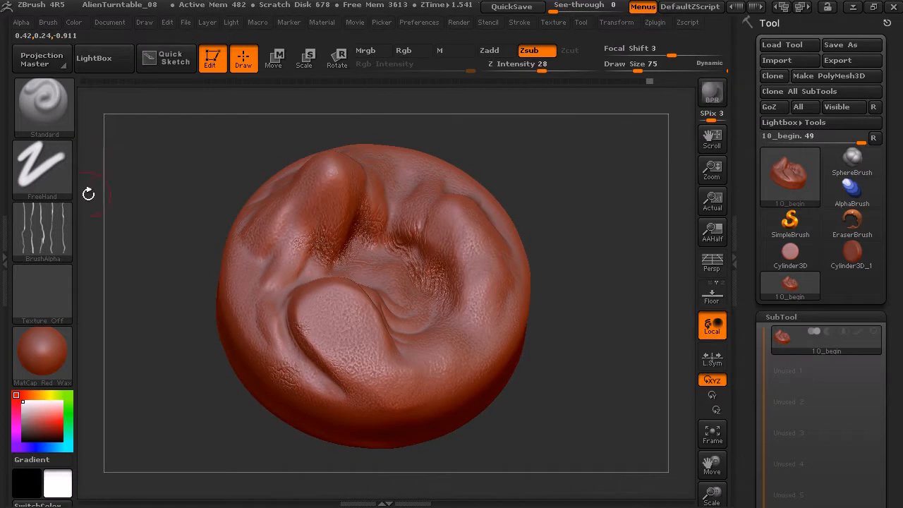
Set the stroke type to DragDot with Alpha 11, try a stamp on the raised lobe and undo it
mouse_move(567, 155)
mouse_down()
mouse_move(569, 137)
mouse_move(548, 127)
mouse_up()
click(47, 229)
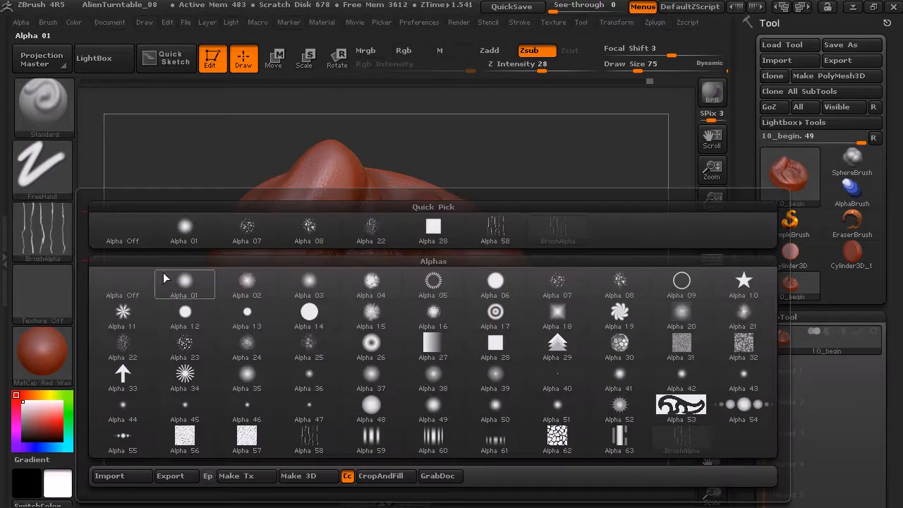
click(62, 163)
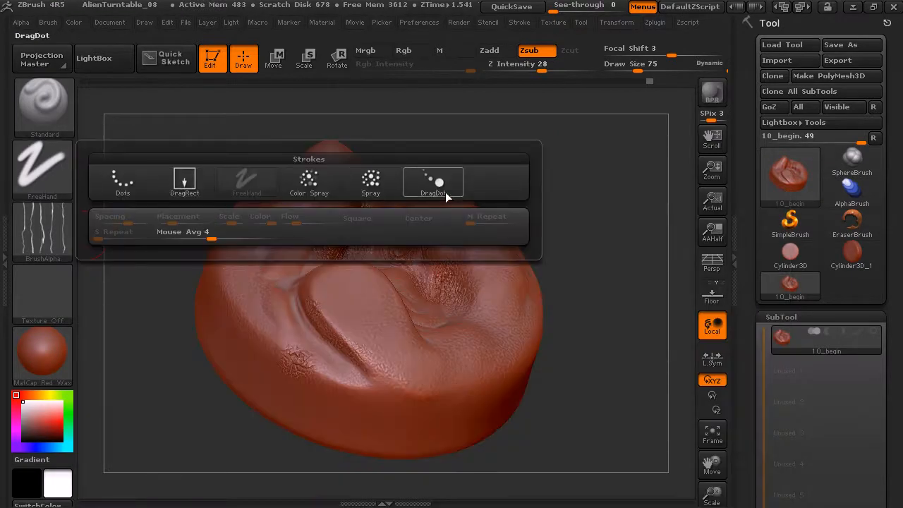
click(436, 182)
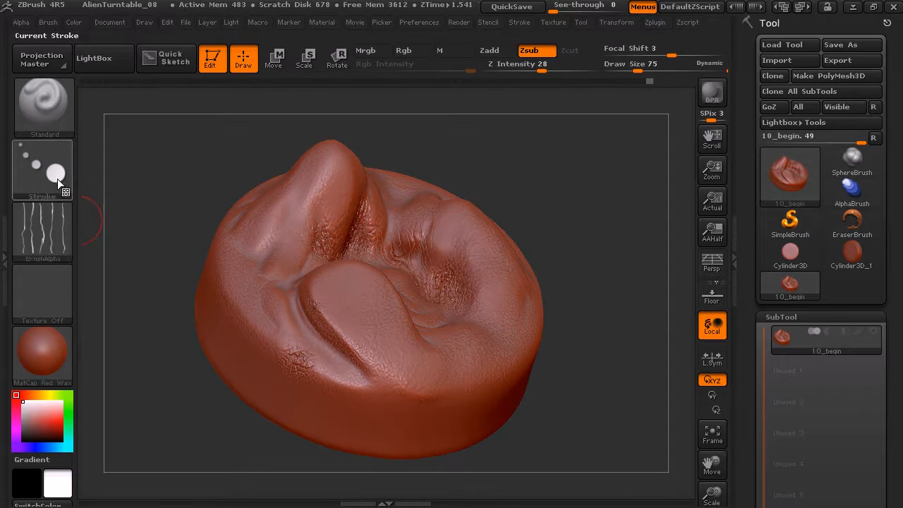
click(51, 234)
click(140, 312)
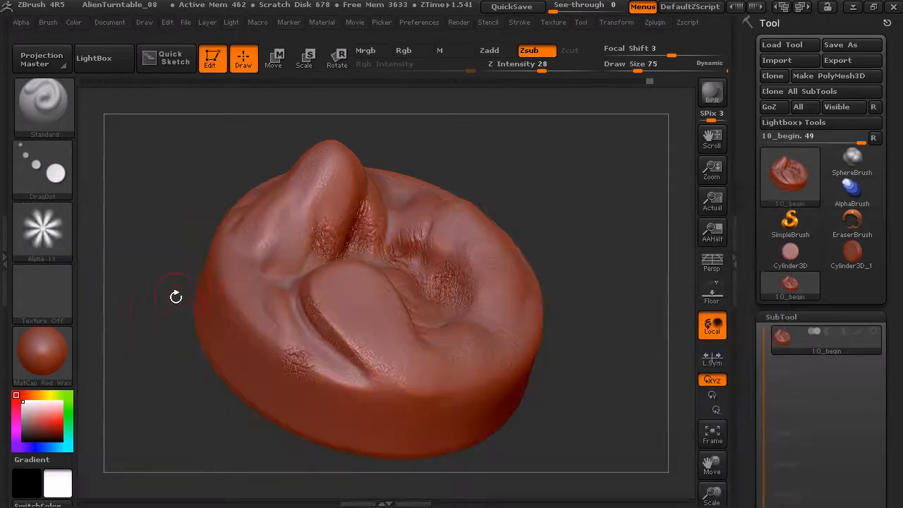
alt+drag(152, 319, 155, 385)
mouse_move(381, 295)
mouse_down()
mouse_move(403, 301)
mouse_move(405, 287)
mouse_move(365, 263)
mouse_move(392, 286)
mouse_up()
key(ctrl)
key(ctrl+z)
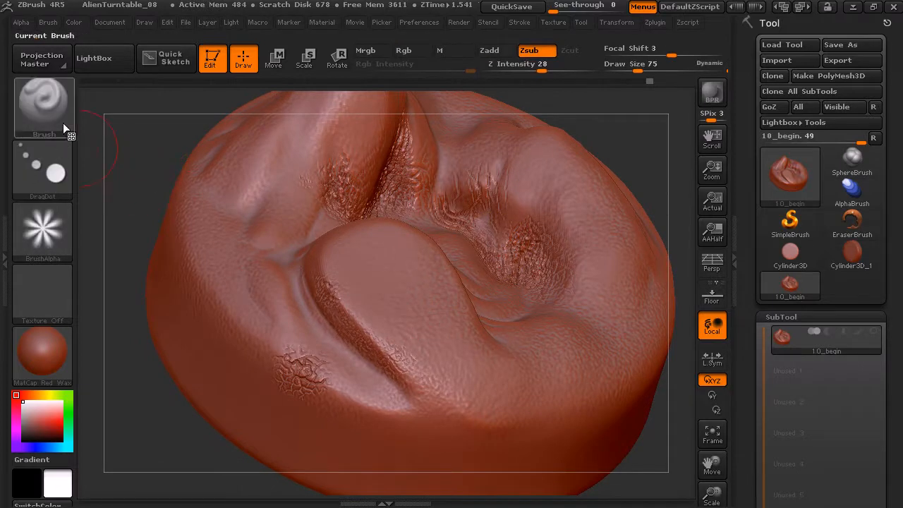
Choose the Crumple brush, set its Draw Size to 197 and turn off Rgb
alt+drag(670, 162, 121, 127)
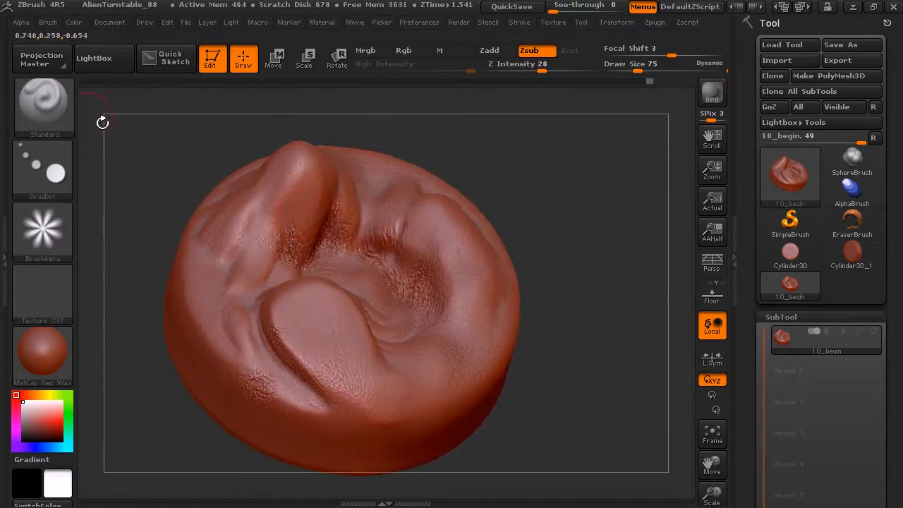
click(53, 120)
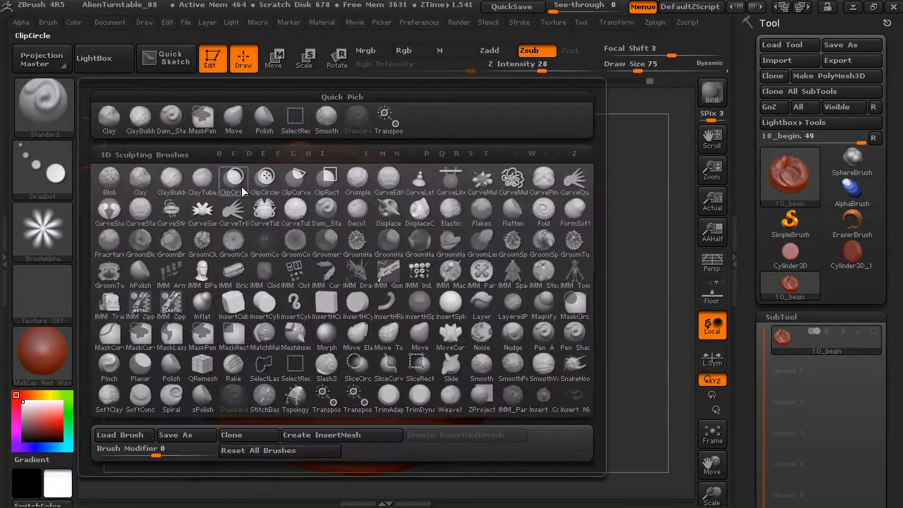
click(365, 183)
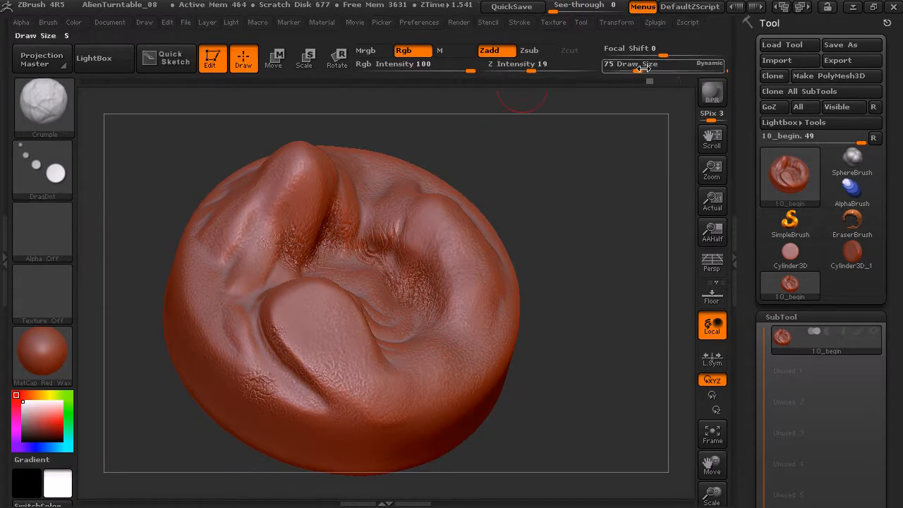
drag(639, 65, 658, 66)
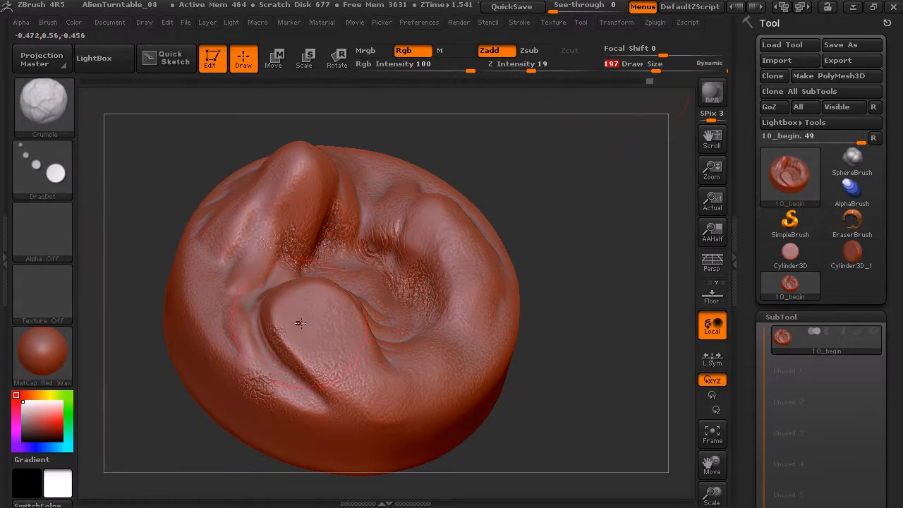
click(414, 54)
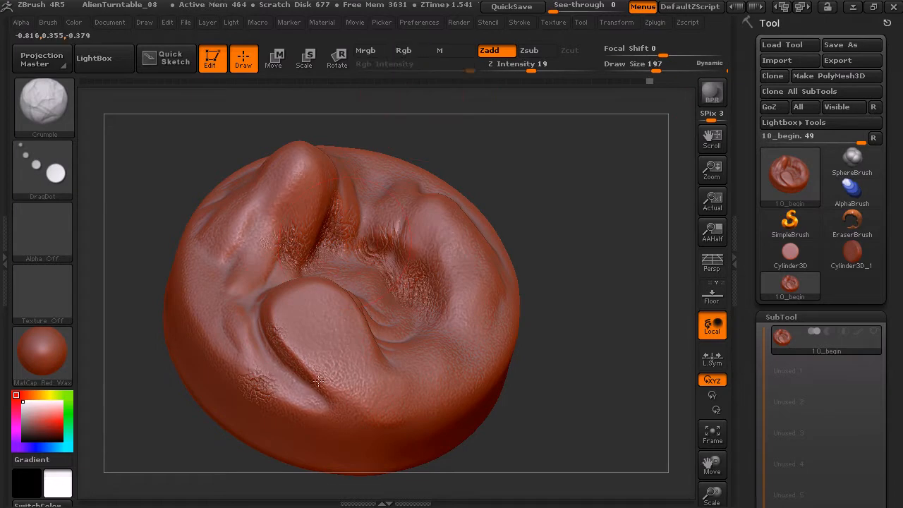
Crumple the surface of the raised lobe, curved ridge and basin, using Z Intensity 37 and the Color Spray stroke
drag(282, 341, 339, 318)
click(549, 69)
drag(561, 200, 593, 192)
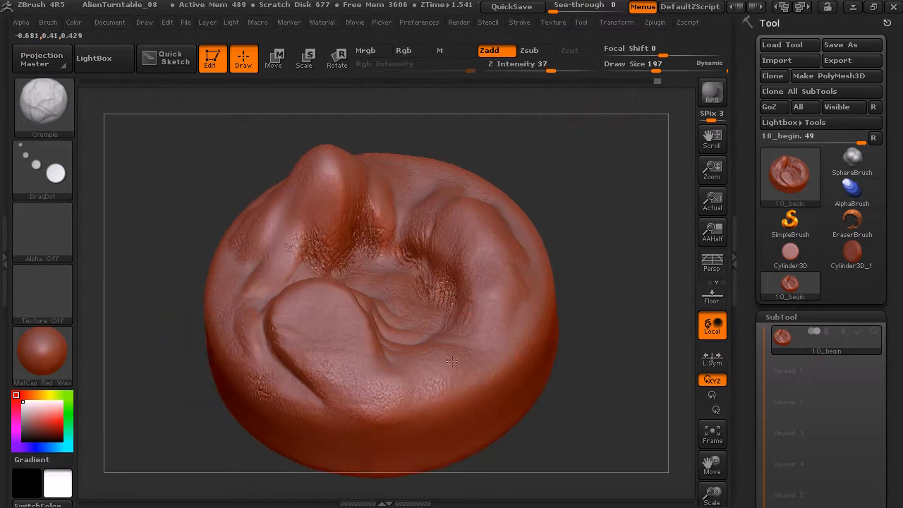
drag(472, 261, 475, 293)
drag(469, 225, 464, 215)
drag(466, 245, 427, 227)
drag(538, 173, 583, 171)
mouse_move(433, 231)
mouse_down()
mouse_move(431, 216)
mouse_move(421, 221)
mouse_up()
drag(520, 169, 503, 170)
mouse_move(437, 286)
mouse_down()
mouse_move(403, 283)
mouse_move(426, 284)
mouse_move(433, 257)
mouse_up()
drag(540, 174, 599, 221)
mouse_move(488, 283)
shift+mouse_down()
mouse_move(482, 309)
mouse_move(459, 268)
mouse_move(349, 290)
mouse_move(371, 277)
shift+mouse_up()
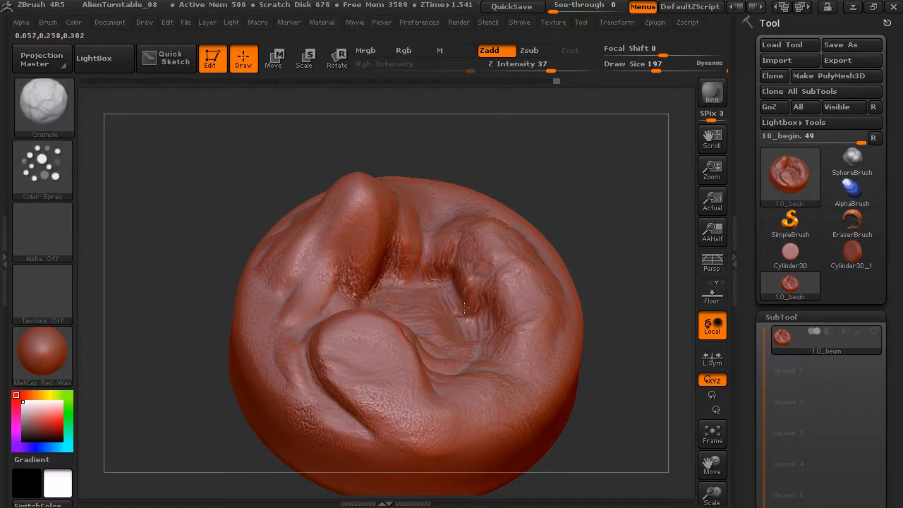
drag(500, 271, 477, 282)
drag(541, 178, 556, 234)
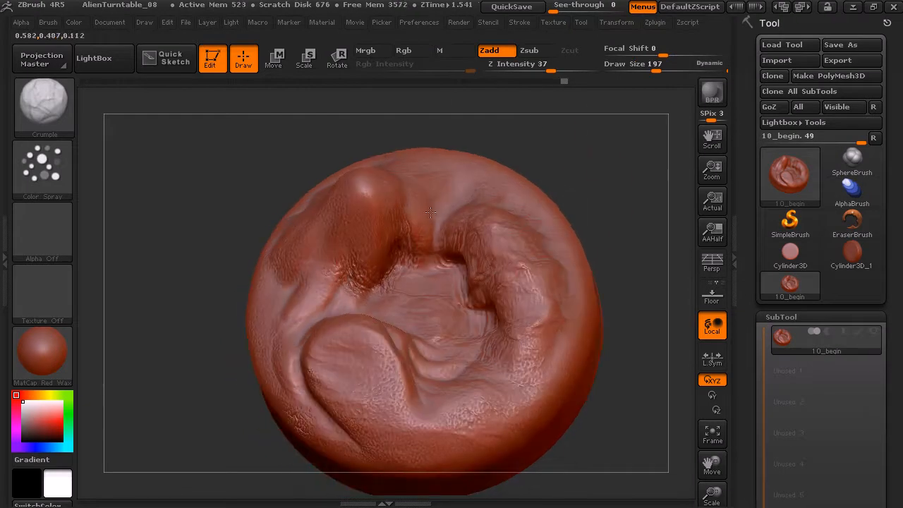
Reduce the Draw Size to 113 and crumple the tall peak and the folds at its base
drag(657, 67, 644, 68)
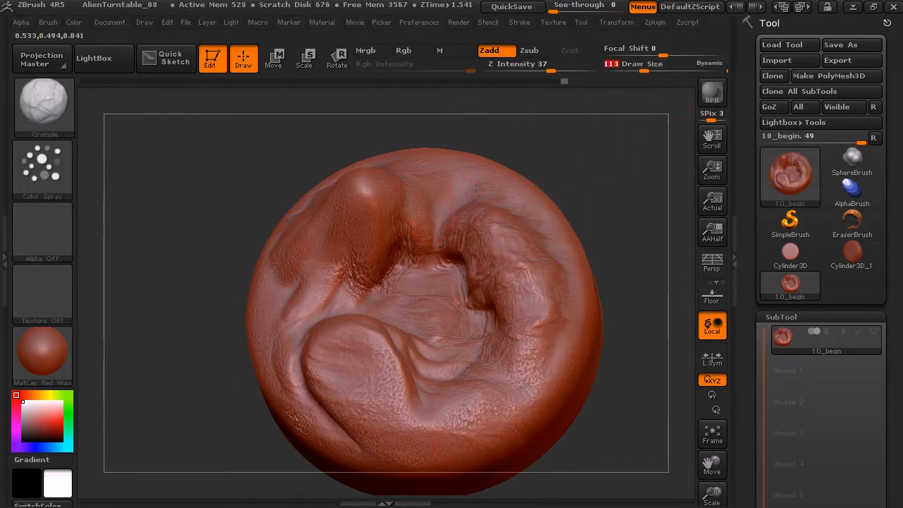
drag(546, 156, 374, 201)
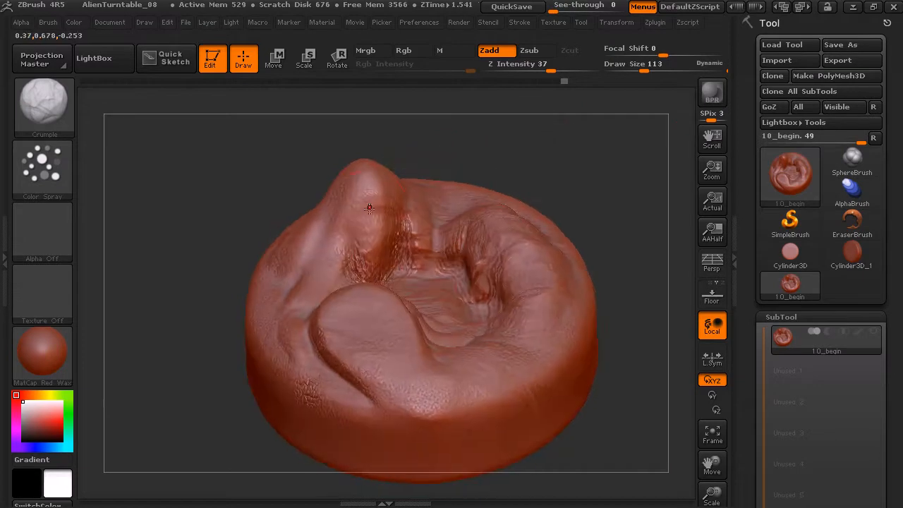
mouse_move(344, 261)
mouse_down()
mouse_move(357, 269)
mouse_move(356, 254)
mouse_move(327, 283)
mouse_up()
mouse_move(529, 152)
mouse_down()
mouse_move(520, 137)
mouse_move(505, 200)
mouse_up()
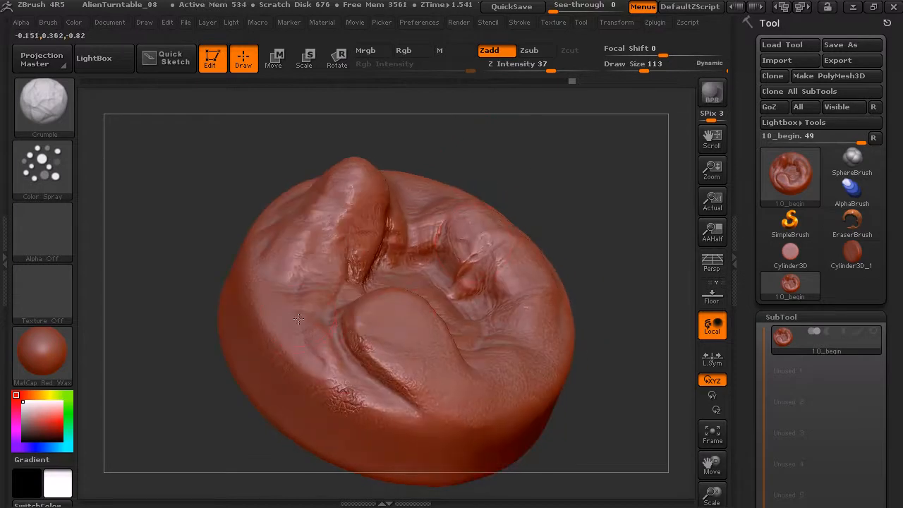
Try a Crumple stroke on top of the raised lobe and undo it
drag(518, 174, 486, 251)
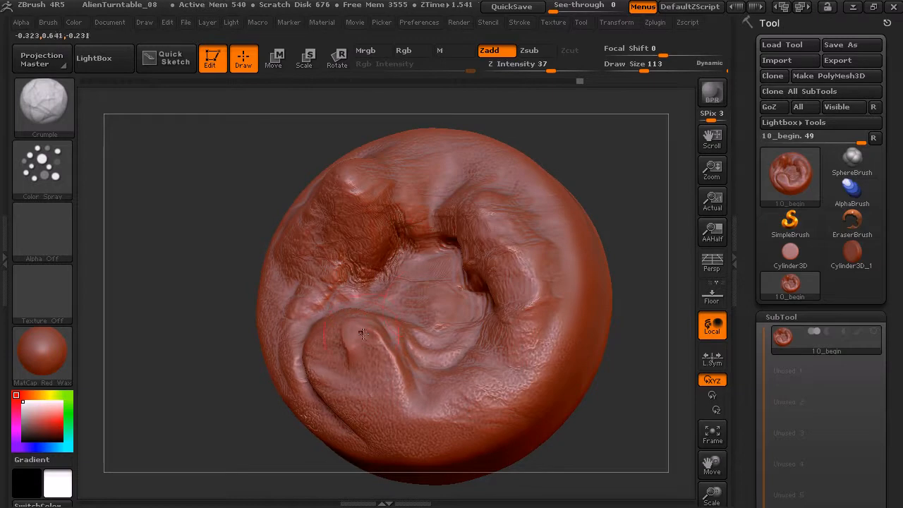
key(ctrl+z)
drag(598, 167, 614, 143)
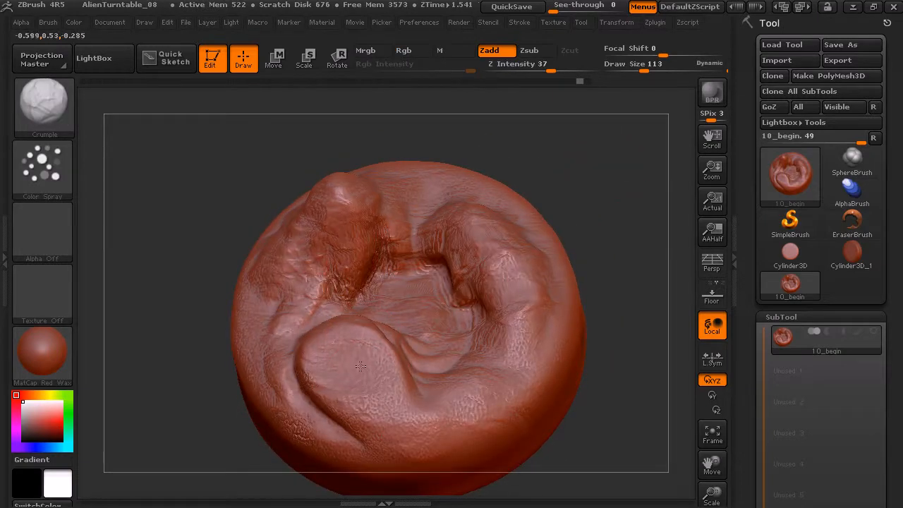
Crumple the back of the tall peak and the outer rim behind the curved ridge
drag(612, 207, 611, 155)
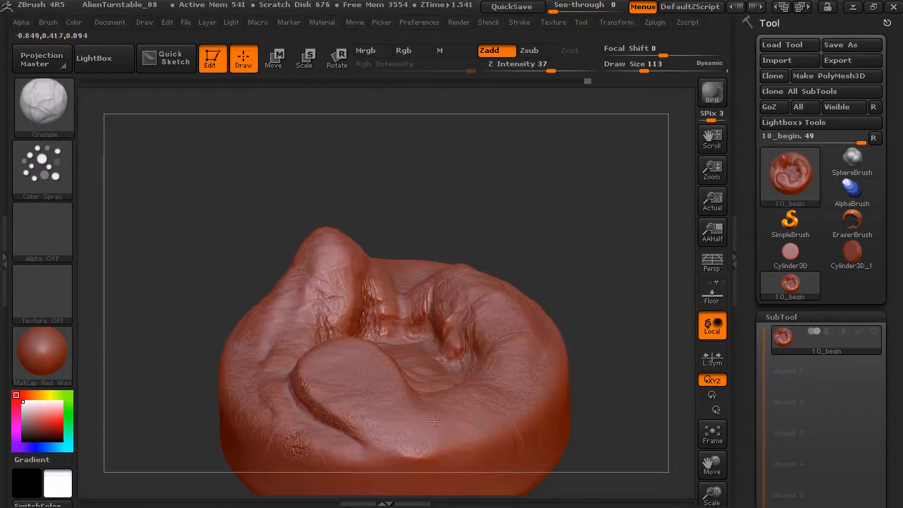
mouse_move(538, 219)
mouse_down()
mouse_move(579, 238)
mouse_move(517, 218)
mouse_move(339, 419)
mouse_up()
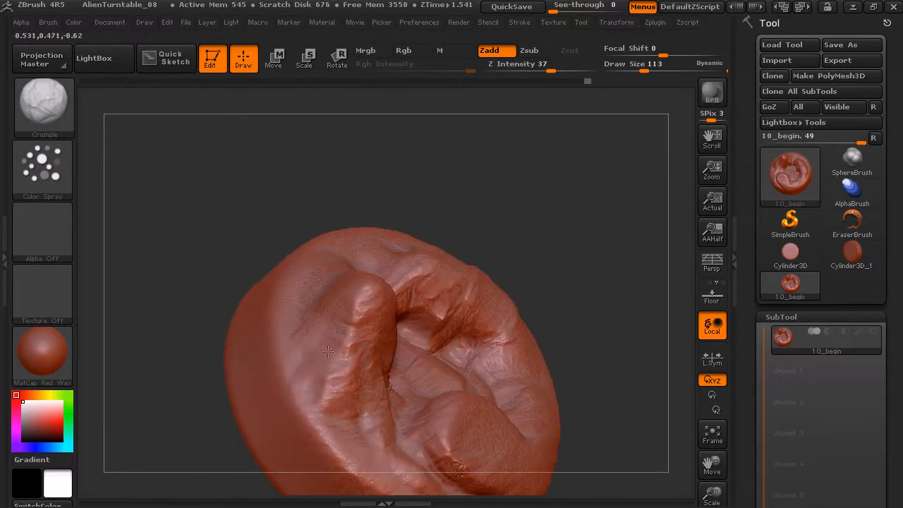
drag(480, 171, 333, 275)
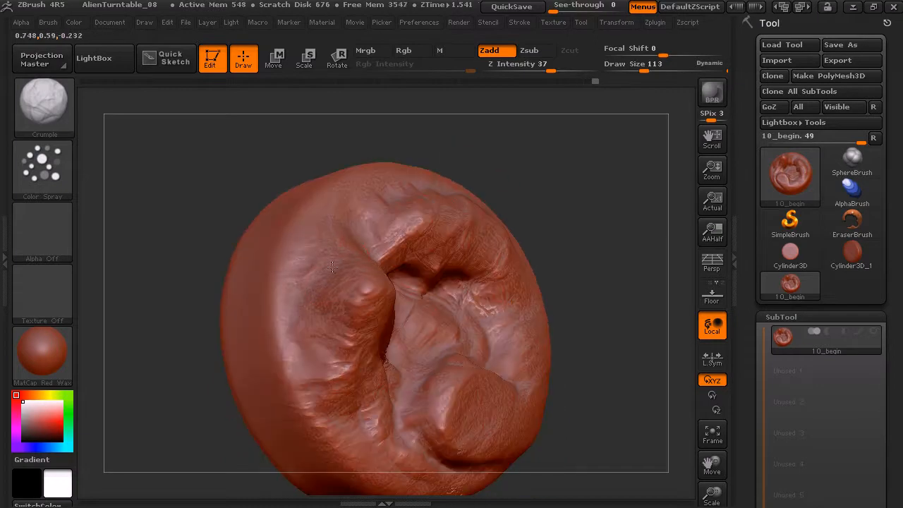
drag(410, 192, 482, 189)
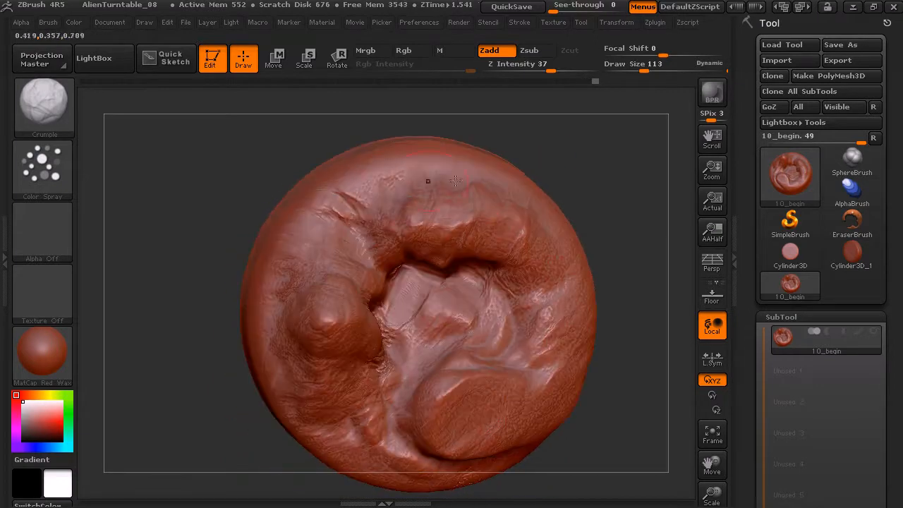
drag(407, 188, 483, 185)
drag(617, 210, 611, 186)
mouse_move(629, 296)
mouse_down()
mouse_move(607, 216)
mouse_move(566, 204)
mouse_move(568, 177)
mouse_move(544, 209)
mouse_move(469, 242)
mouse_move(491, 201)
mouse_move(552, 212)
mouse_move(545, 153)
mouse_up()
Choose the Dam_Standard brush and set Draw Size 65, Focal Shift -25 and Z Intensity 27
click(42, 97)
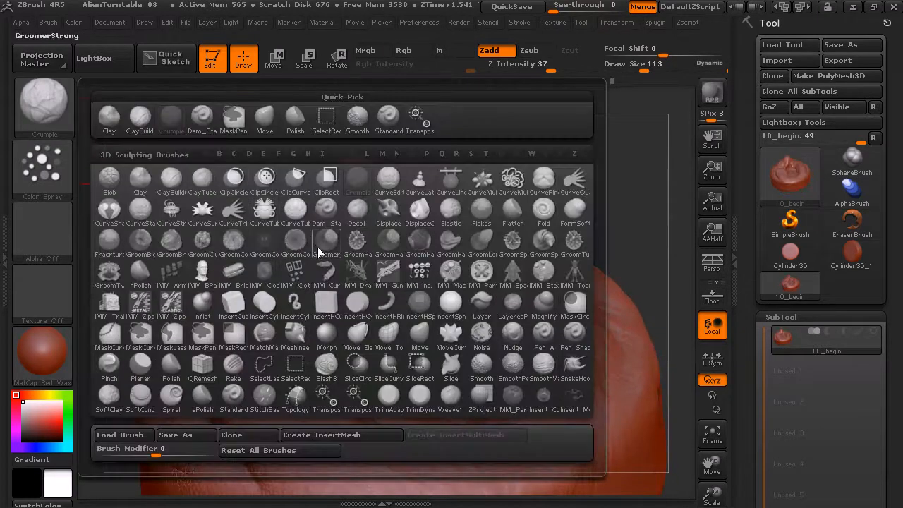
click(329, 210)
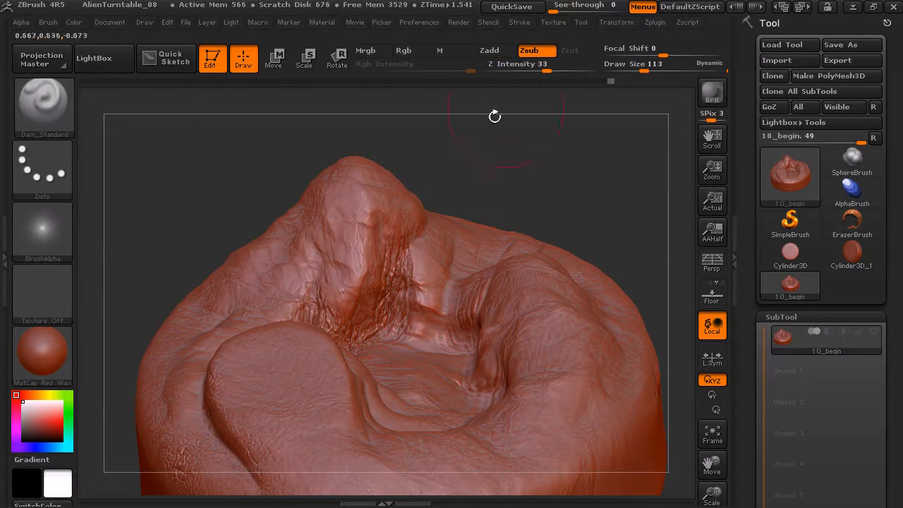
mouse_move(642, 69)
mouse_down()
mouse_move(656, 54)
mouse_move(643, 54)
mouse_up()
drag(547, 70, 541, 70)
Carve creases down the face of the tall peak and along its foot beside the basin
mouse_move(339, 231)
mouse_down()
mouse_move(303, 300)
mouse_move(282, 314)
mouse_up()
drag(319, 211, 270, 283)
drag(376, 344, 442, 333)
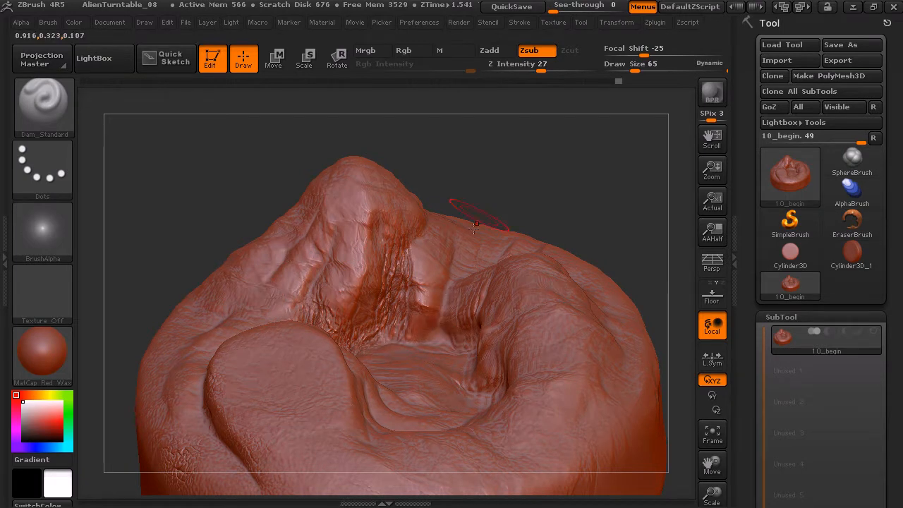
drag(547, 169, 558, 196)
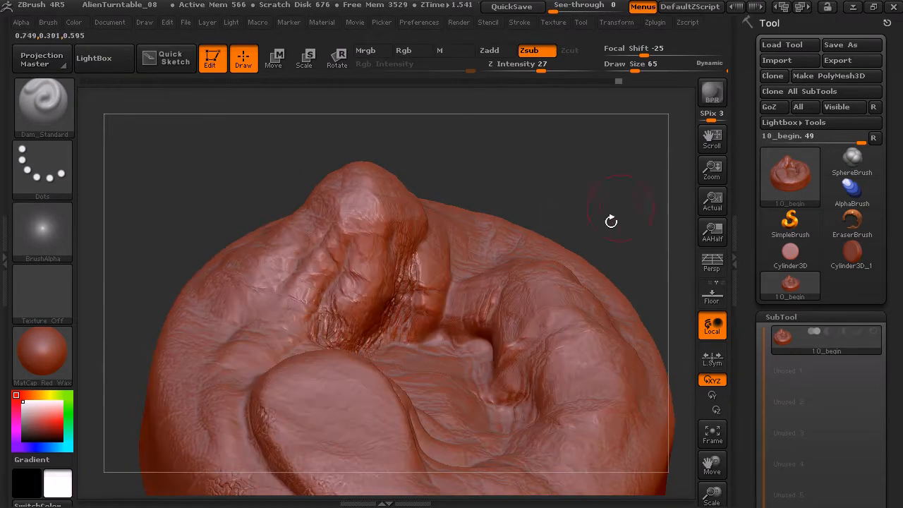
drag(590, 241, 591, 248)
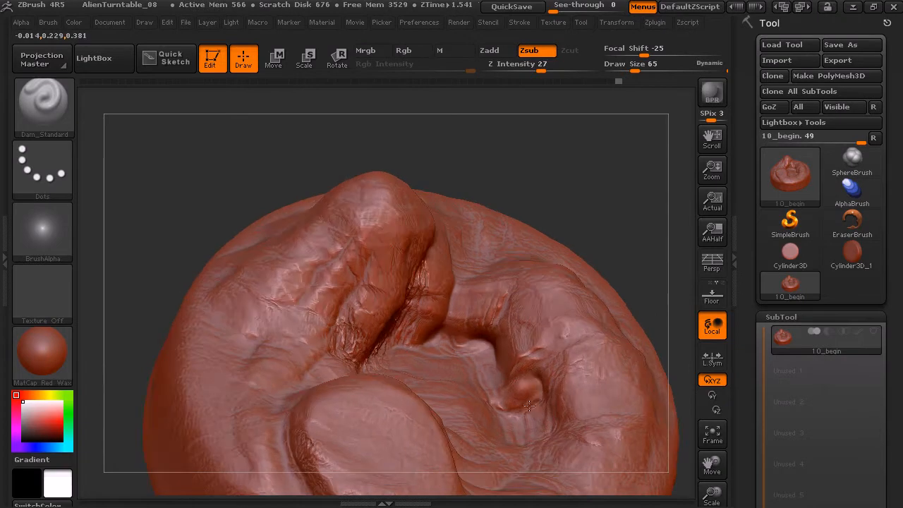
Carve creases into the basin folds, around the raised lobe and across the outer slope below the peak
mouse_move(645, 207)
mouse_down()
mouse_move(585, 107)
mouse_move(529, 284)
mouse_up()
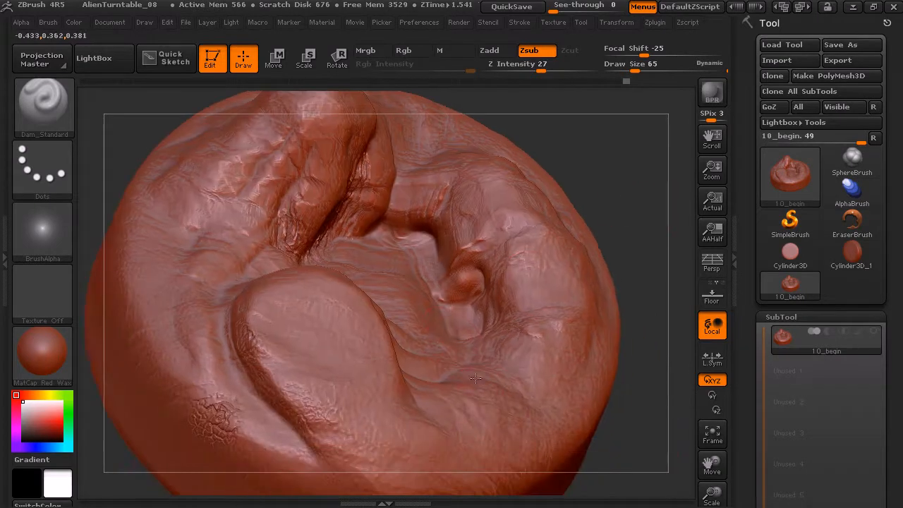
drag(456, 400, 417, 387)
drag(632, 135, 390, 344)
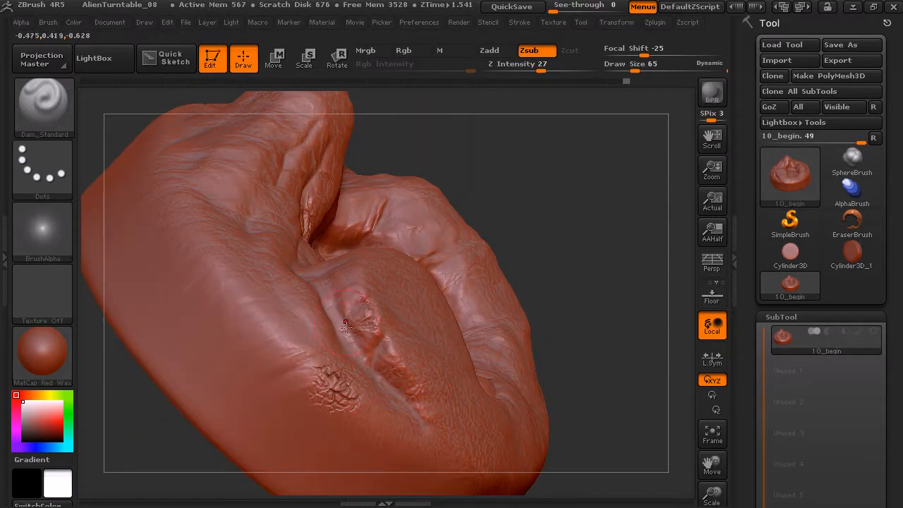
drag(519, 188, 338, 199)
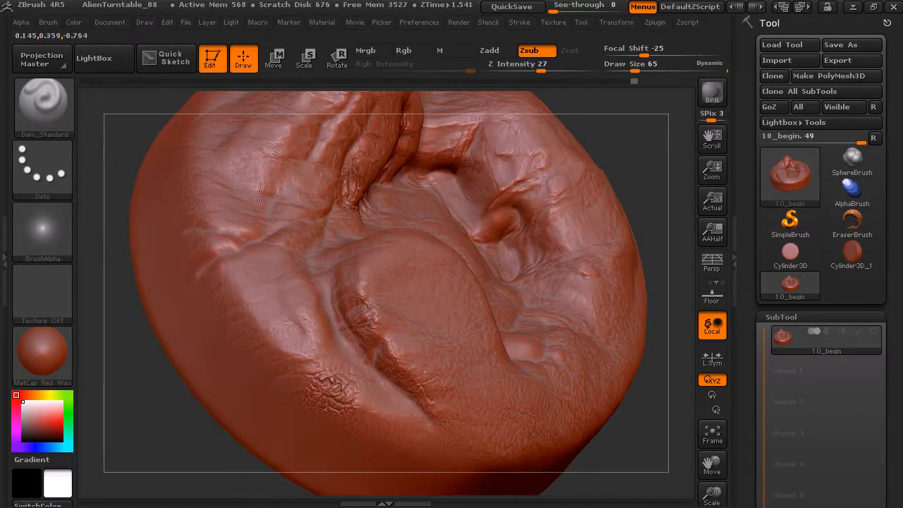
mouse_move(620, 164)
mouse_down()
mouse_move(555, 198)
mouse_move(519, 265)
mouse_up()
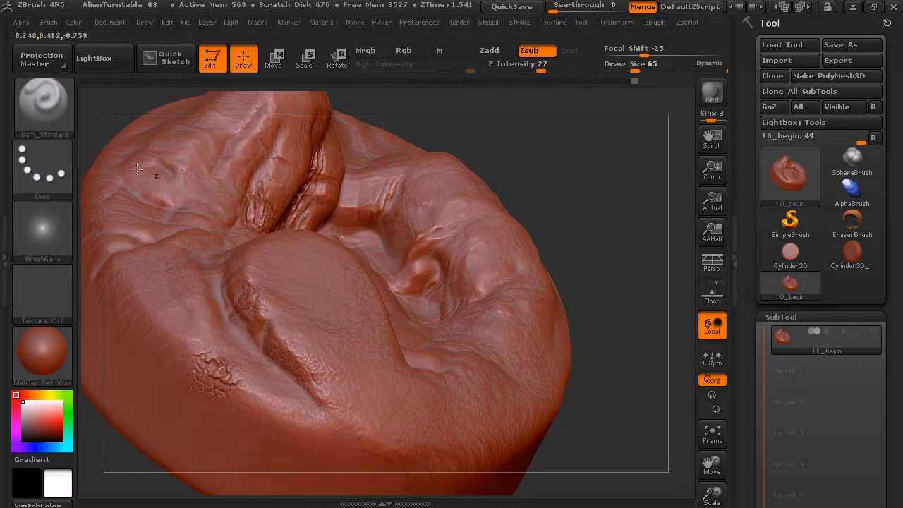
Choose the Standard brush with the DragRect stroke and Alpha 15
click(60, 127)
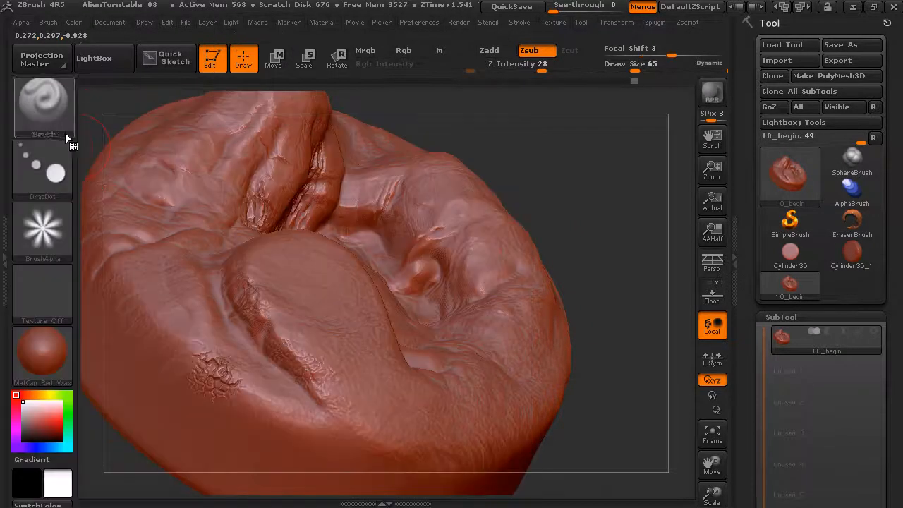
click(62, 174)
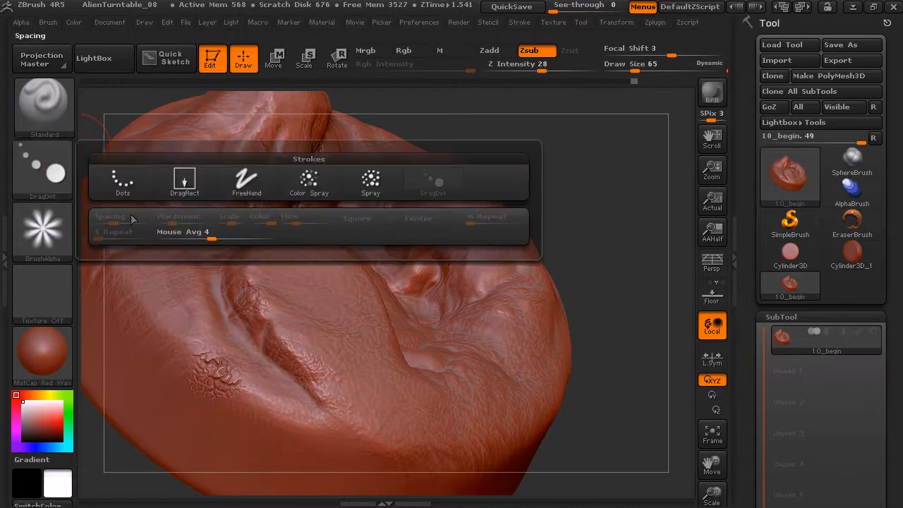
click(184, 180)
click(68, 232)
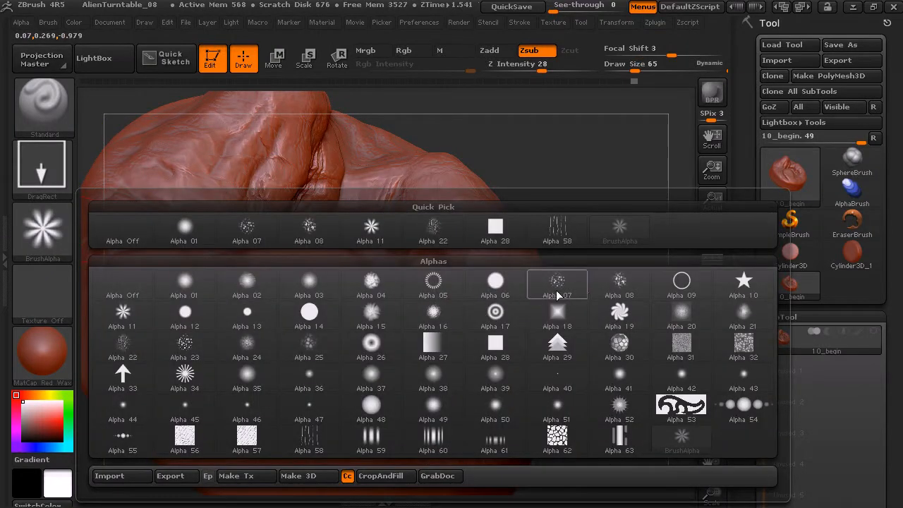
mouse_move(621, 289)
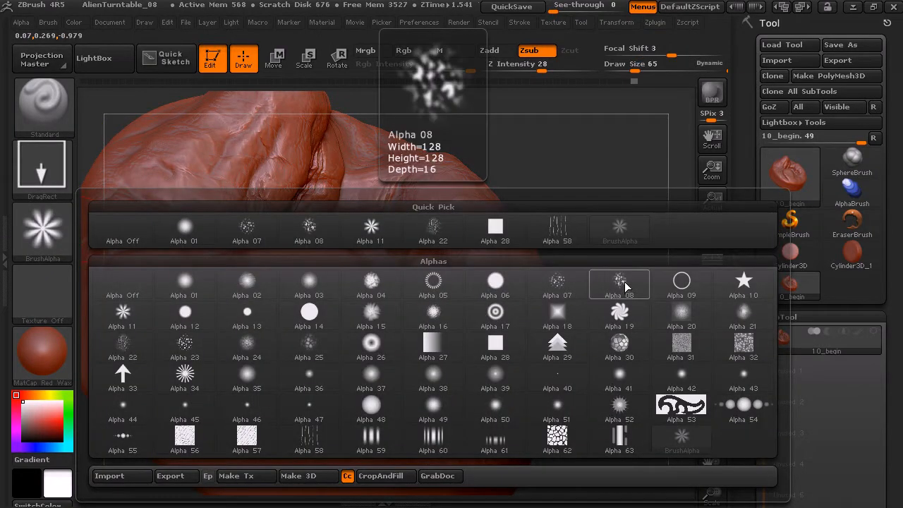
click(380, 315)
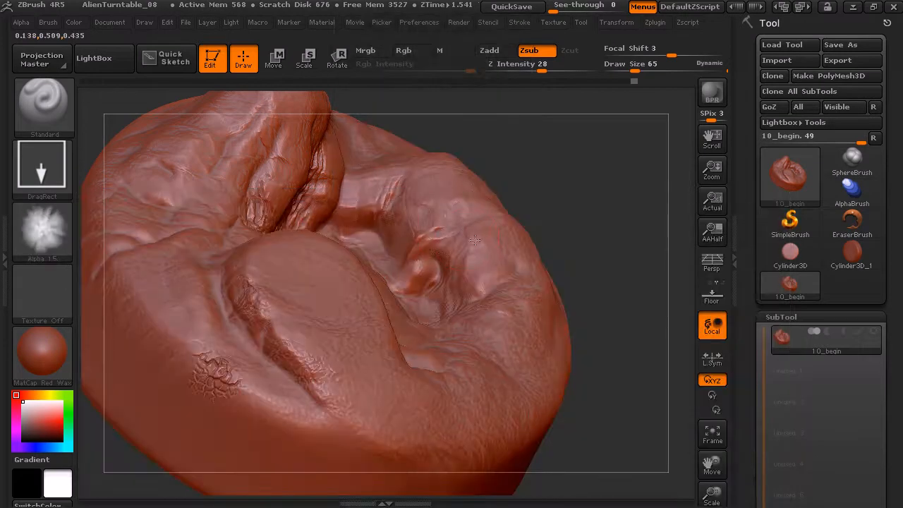
Switch the brush to Zadd and stamp Alpha 15 on the rim at the end of the raised lobe's groove
click(489, 50)
mouse_move(325, 395)
mouse_down()
mouse_move(342, 408)
mouse_move(309, 418)
mouse_move(327, 449)
mouse_up()
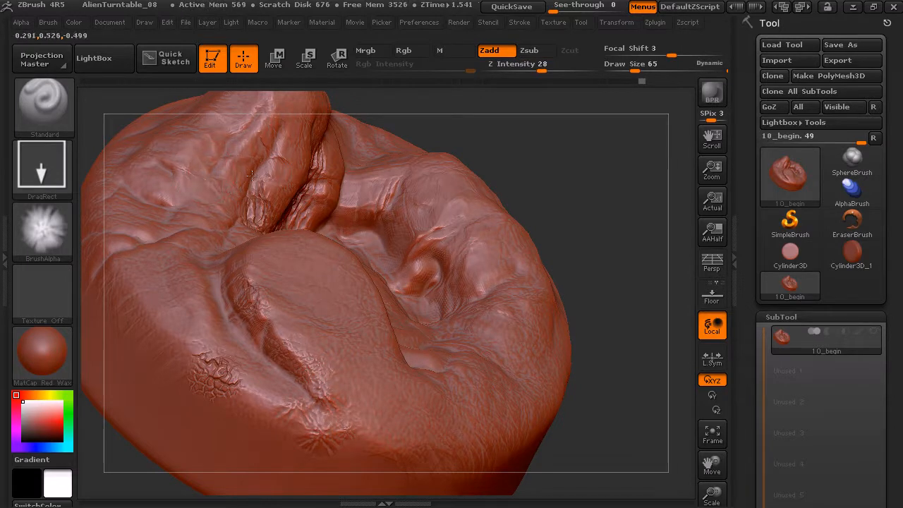
mouse_move(389, 137)
mouse_down()
mouse_move(517, 200)
mouse_move(384, 210)
mouse_up()
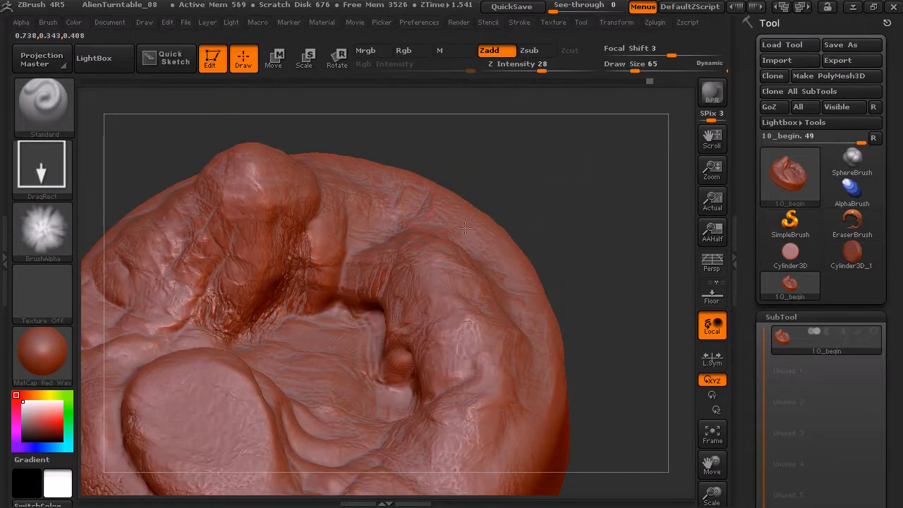
Choose Alpha 08 and stamp raised bumps along the outer side of the curved ridge and the rim below it
click(57, 229)
click(610, 315)
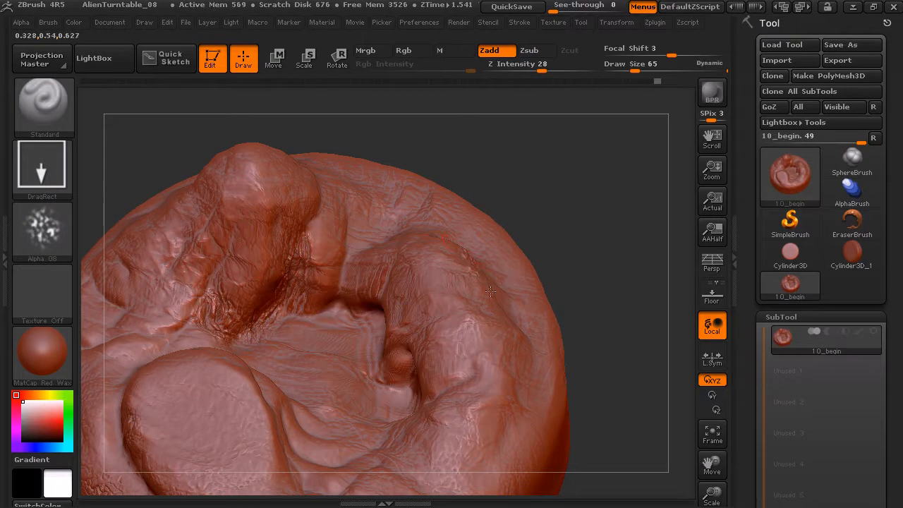
mouse_move(510, 343)
mouse_down()
mouse_move(526, 388)
mouse_move(489, 391)
mouse_up()
mouse_move(611, 344)
mouse_down()
mouse_move(621, 272)
mouse_move(528, 309)
mouse_up()
mouse_move(465, 388)
mouse_down()
mouse_move(499, 420)
mouse_move(514, 362)
mouse_up()
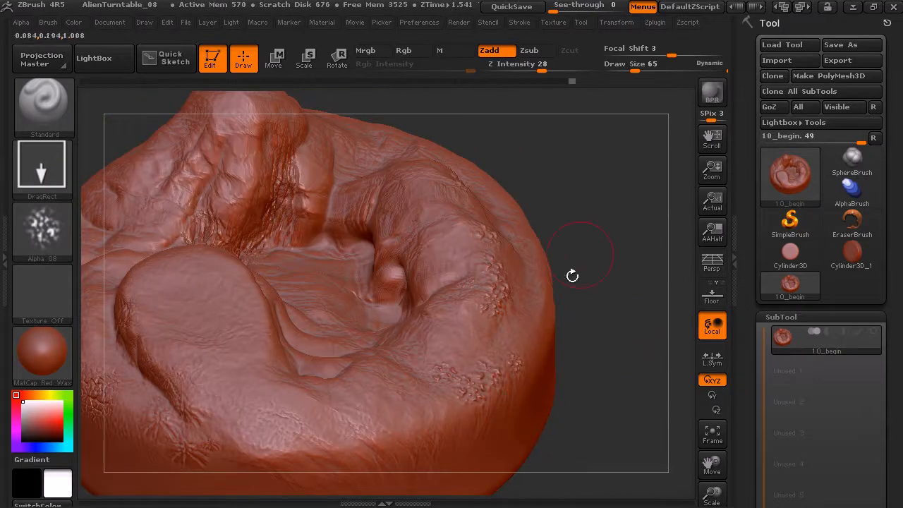
Stamp Alpha 08 bumps on the flank of the tall peak and on the rim beside the raised lobe
drag(592, 226, 593, 218)
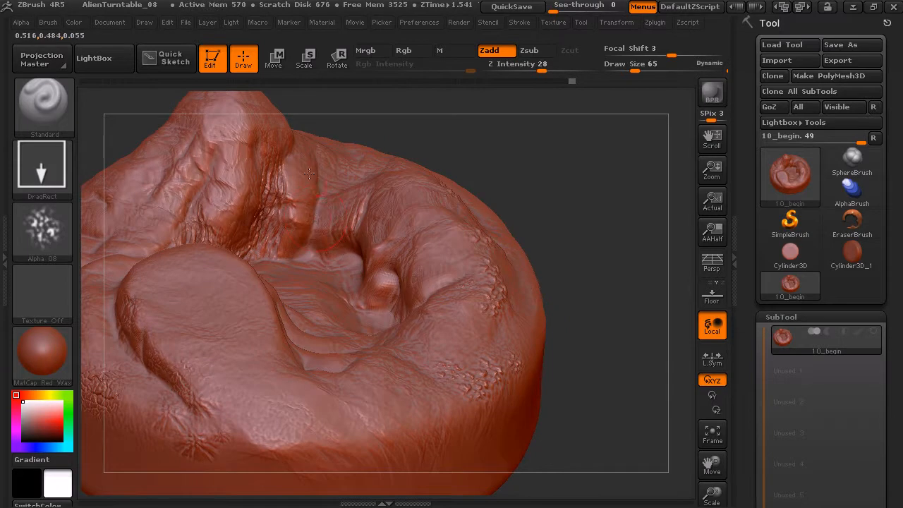
drag(403, 129, 346, 196)
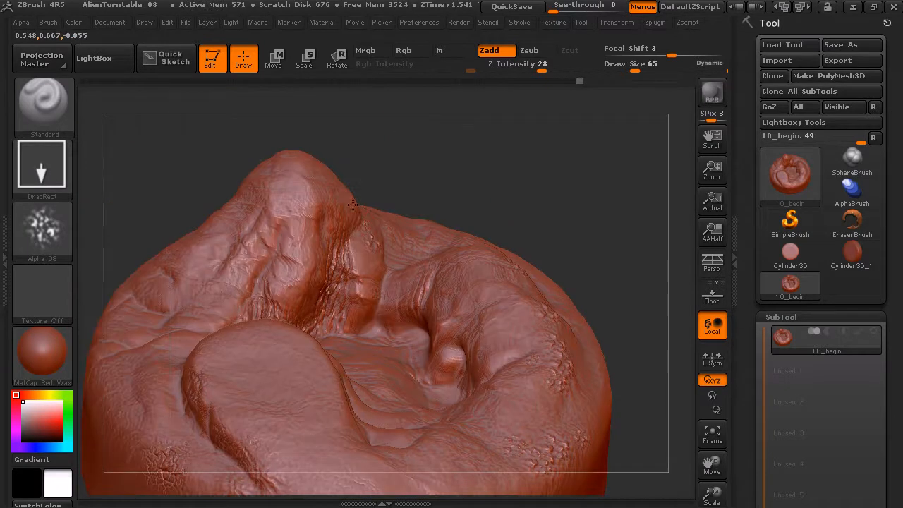
alt+drag(452, 174, 529, 99)
mouse_move(285, 387)
mouse_down()
mouse_move(317, 407)
mouse_move(289, 384)
mouse_up()
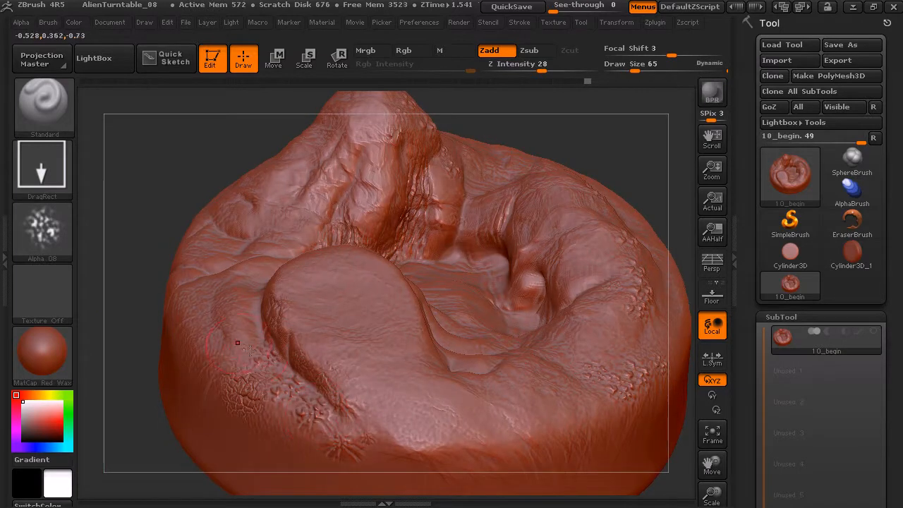
Switch the brush to Zsub and stamp Alpha 08 pits across the basin floor and its folds
click(540, 53)
drag(620, 119, 627, 155)
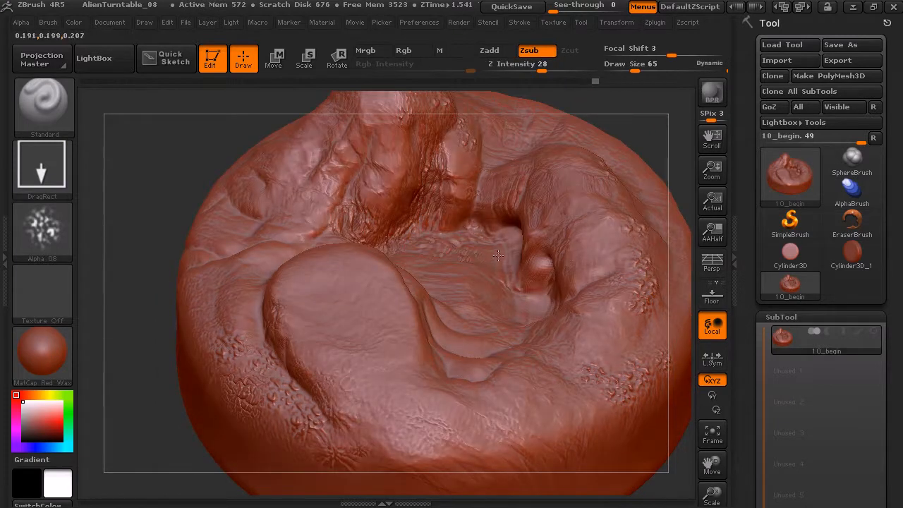
drag(486, 289, 509, 295)
drag(638, 119, 640, 153)
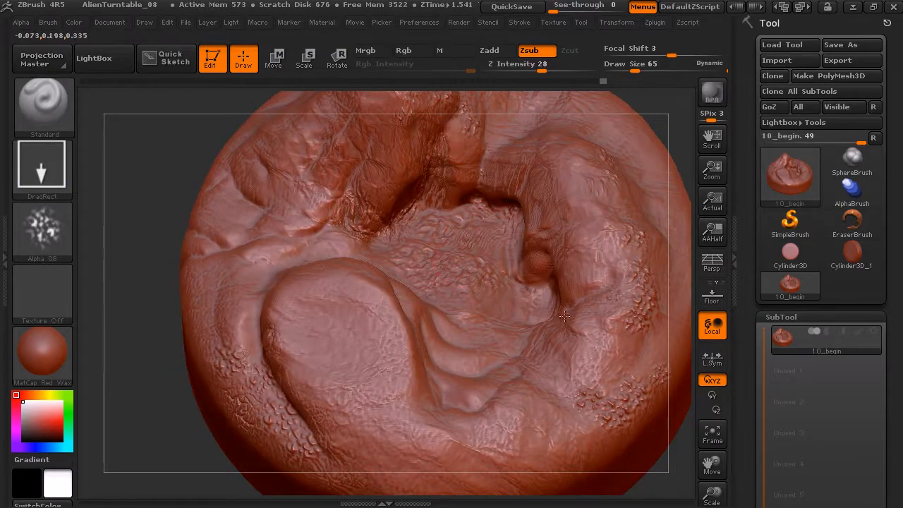
mouse_move(501, 329)
mouse_down()
mouse_move(538, 344)
mouse_move(513, 351)
mouse_up()
drag(452, 335, 488, 356)
drag(453, 311, 496, 336)
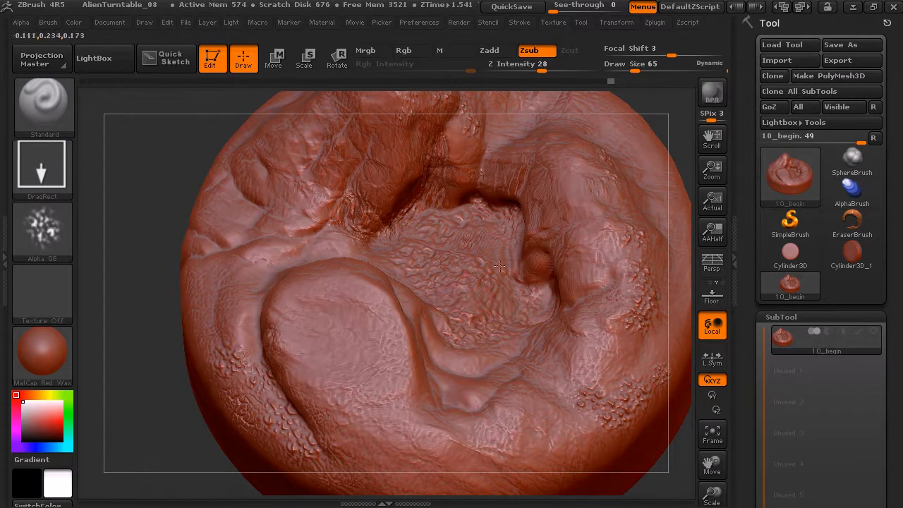
Set the stroke type to Spray, try a stroke above the raised lobe and undo it
click(50, 174)
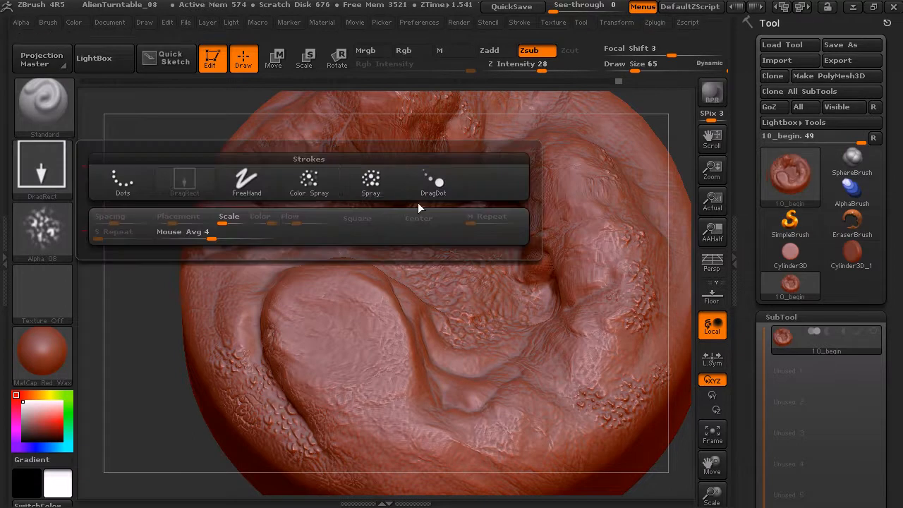
click(358, 178)
drag(334, 248, 339, 241)
key(ctrl+z)
Set Z Intensity to 14 and spray subtle pits between the lobe and peak and along the basin's inner wall
drag(541, 68, 524, 68)
mouse_move(326, 244)
mouse_down()
mouse_move(408, 228)
mouse_move(508, 233)
mouse_move(529, 222)
mouse_up()
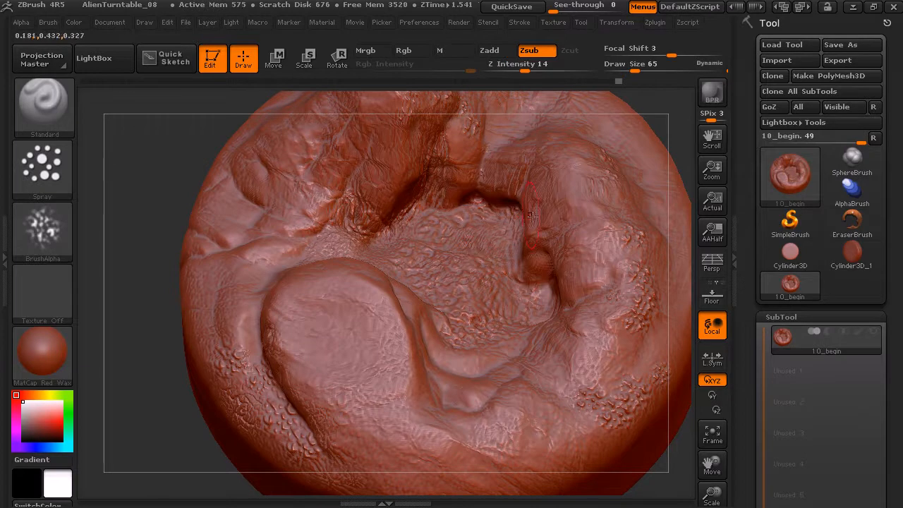
drag(515, 186, 496, 191)
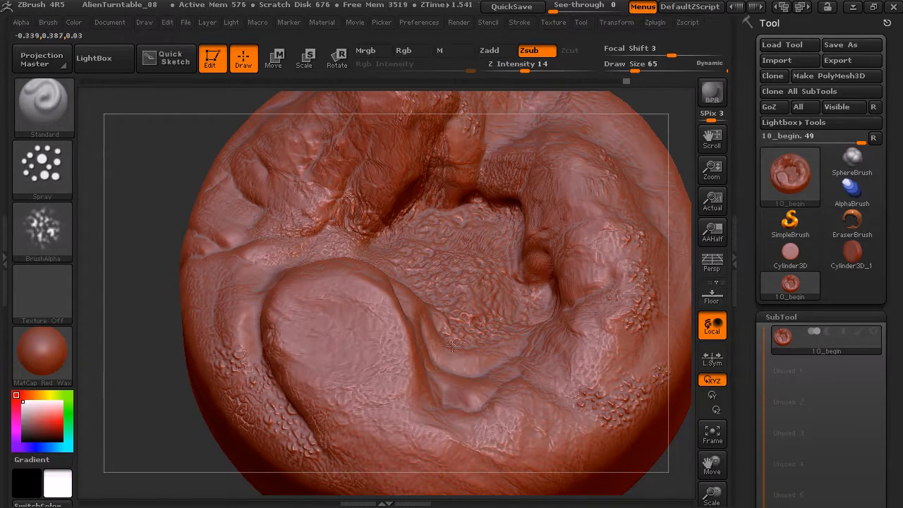
Switch to the Dam_Standard brush and carve creases along the folds between the raised lobe and the basin
click(49, 121)
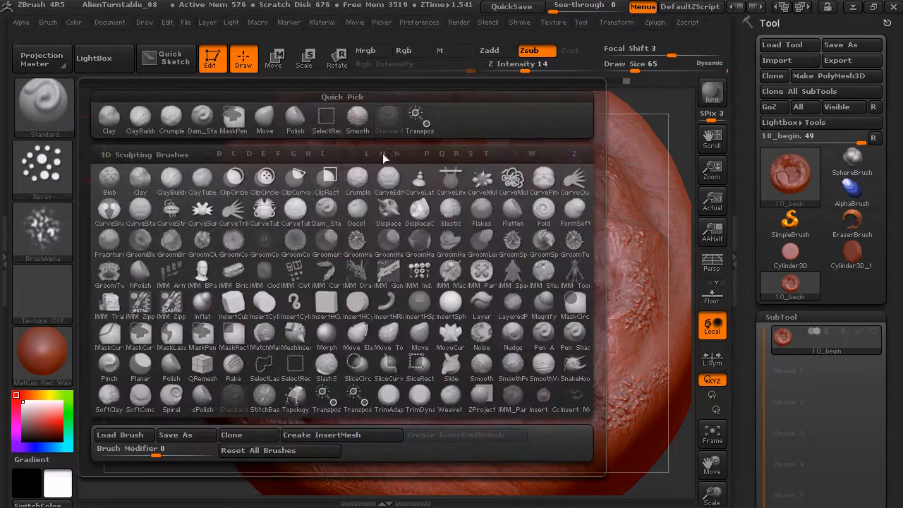
click(329, 206)
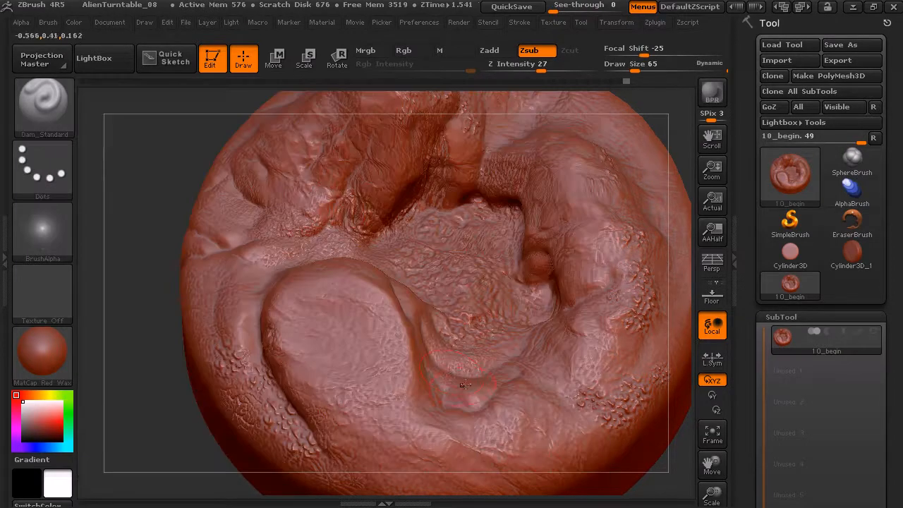
drag(464, 370, 472, 368)
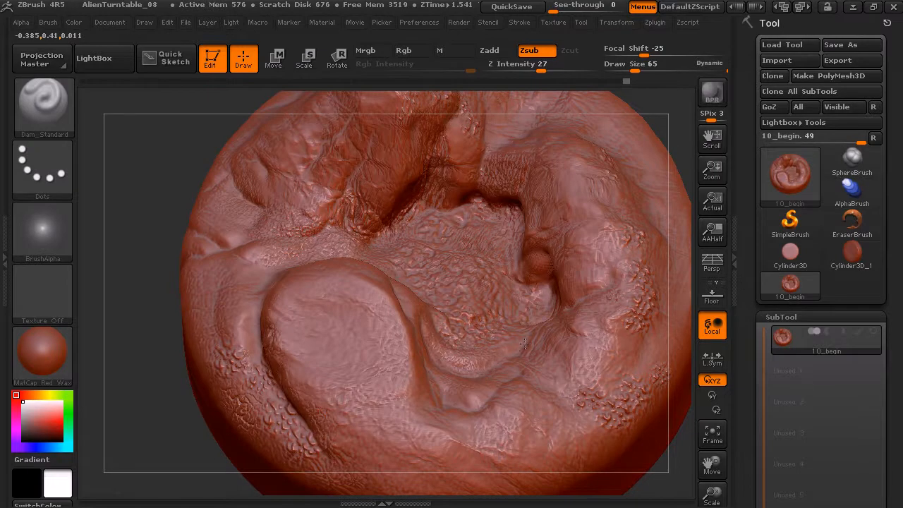
mouse_move(683, 121)
mouse_down()
mouse_move(680, 111)
mouse_move(659, 123)
mouse_up()
mouse_move(392, 279)
mouse_down()
mouse_move(420, 387)
mouse_move(461, 409)
mouse_up()
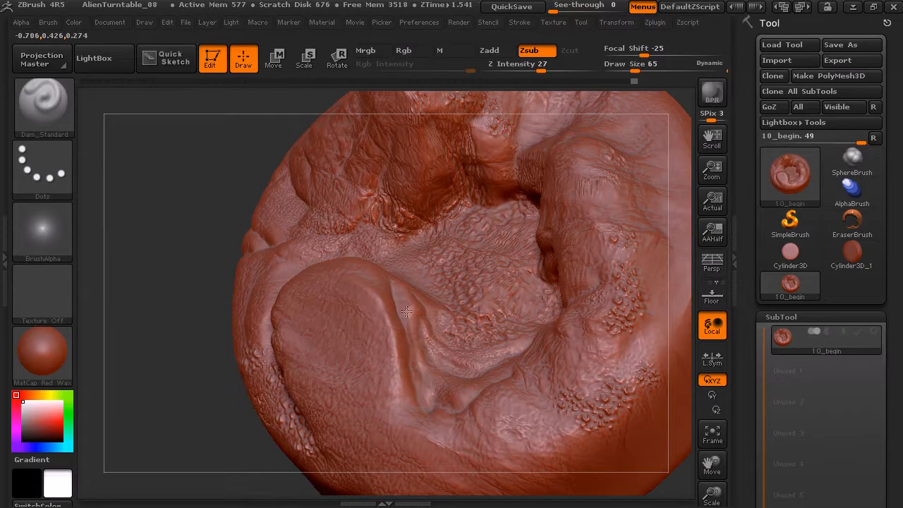
drag(420, 312, 443, 373)
Carve deeper creases into the crevice along the outer side of the raised lobe
drag(203, 404, 280, 385)
drag(253, 340, 302, 344)
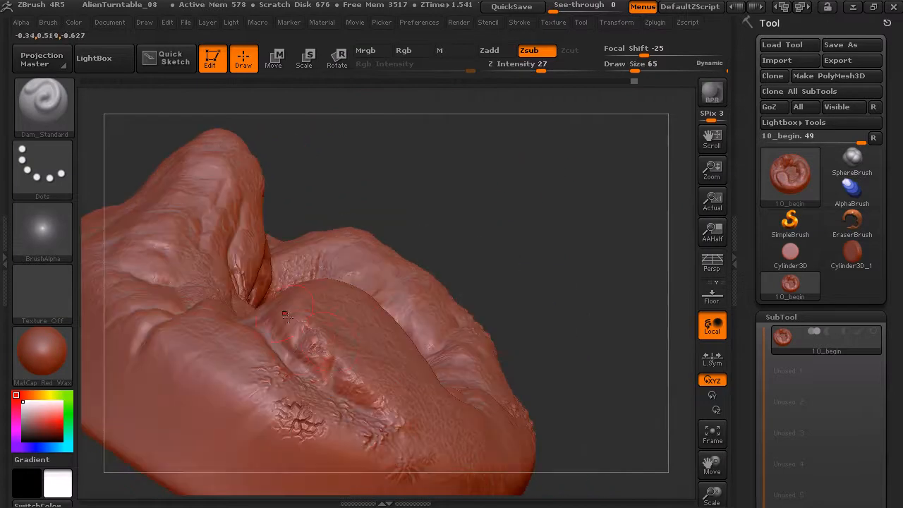
drag(340, 380, 382, 414)
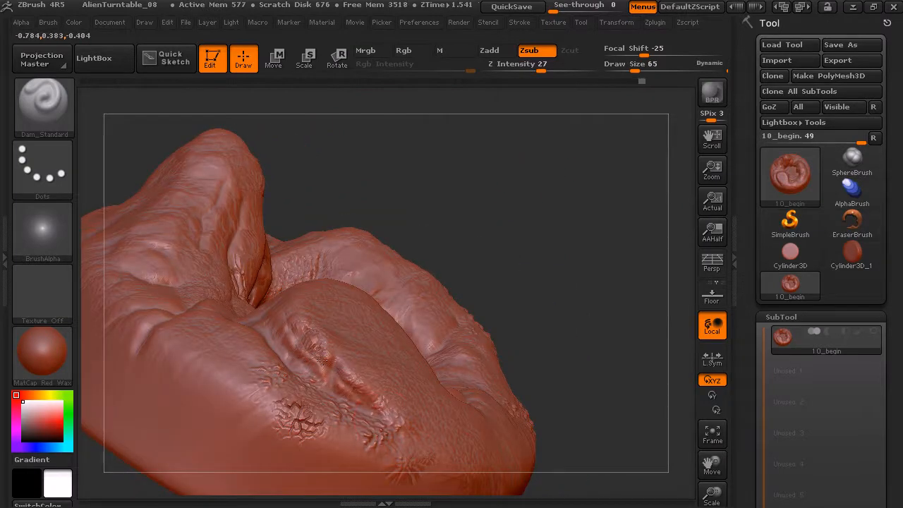
Refine and smooth the crease on the base's front rim below the raised lobe
mouse_move(444, 225)
mouse_down()
mouse_move(455, 214)
mouse_move(405, 201)
mouse_move(374, 218)
mouse_up()
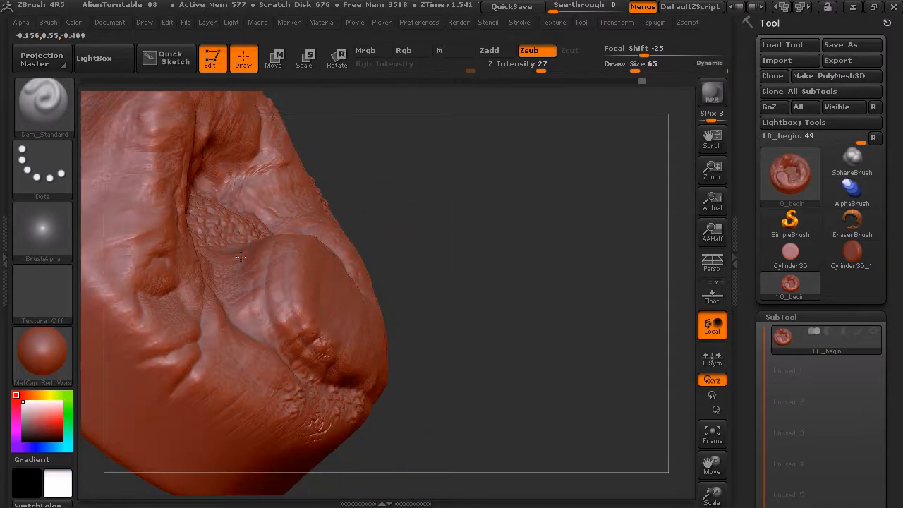
mouse_move(497, 309)
mouse_down()
mouse_move(560, 186)
mouse_move(518, 166)
mouse_move(538, 171)
mouse_move(403, 155)
mouse_up()
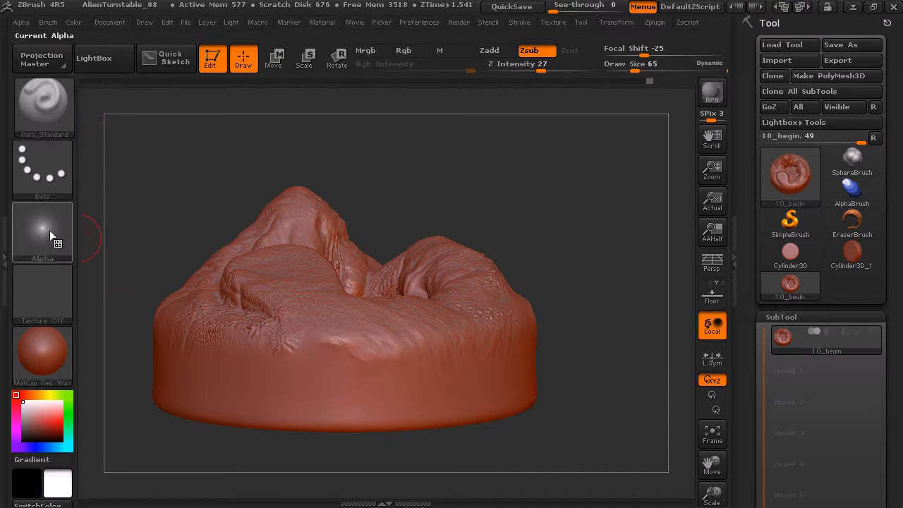
mouse_move(56, 236)
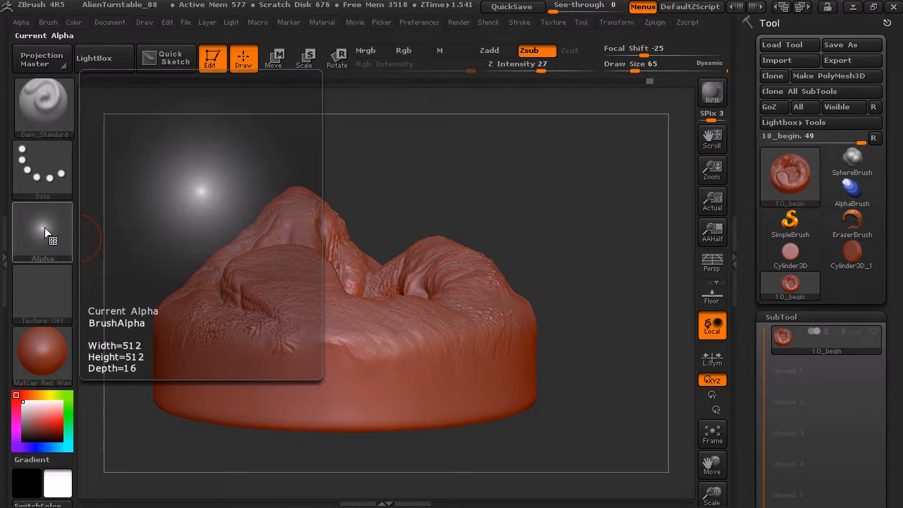
mouse_move(445, 155)
mouse_down()
mouse_move(444, 176)
mouse_move(516, 141)
mouse_up()
key(shift)
mouse_move(354, 398)
mouse_down()
mouse_move(318, 375)
mouse_move(345, 376)
mouse_move(353, 388)
mouse_move(324, 382)
mouse_move(317, 368)
mouse_up()
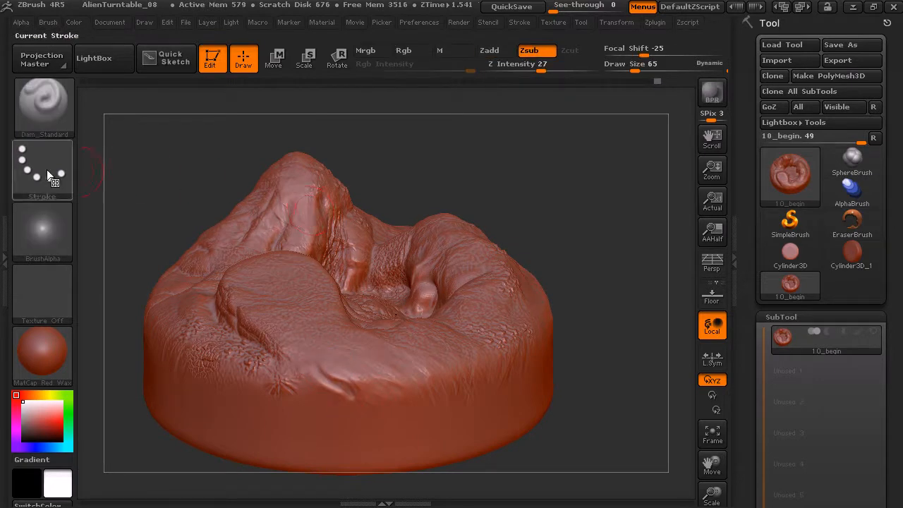
Switch back to the Standard brush with the Spray stroke and spray subtle pits across the front rim below the lobe
click(64, 176)
click(47, 113)
key(s)
key(t)
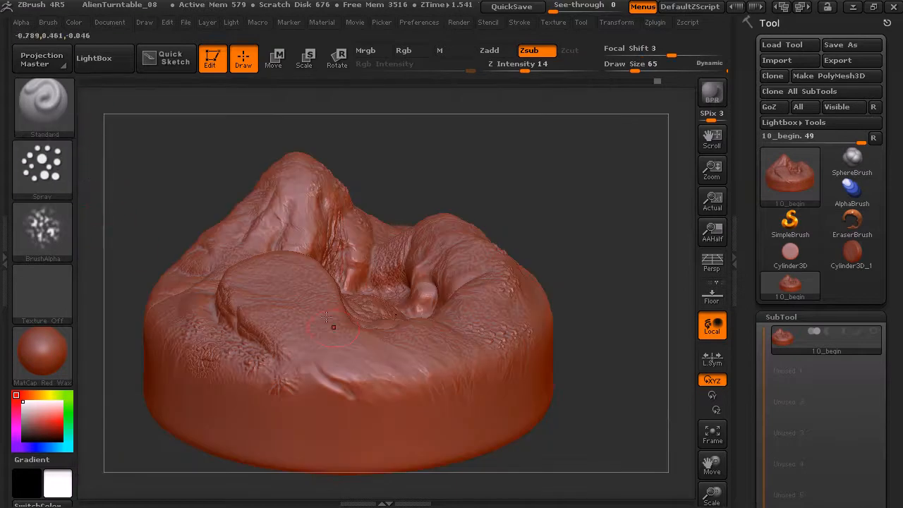
drag(382, 381, 407, 376)
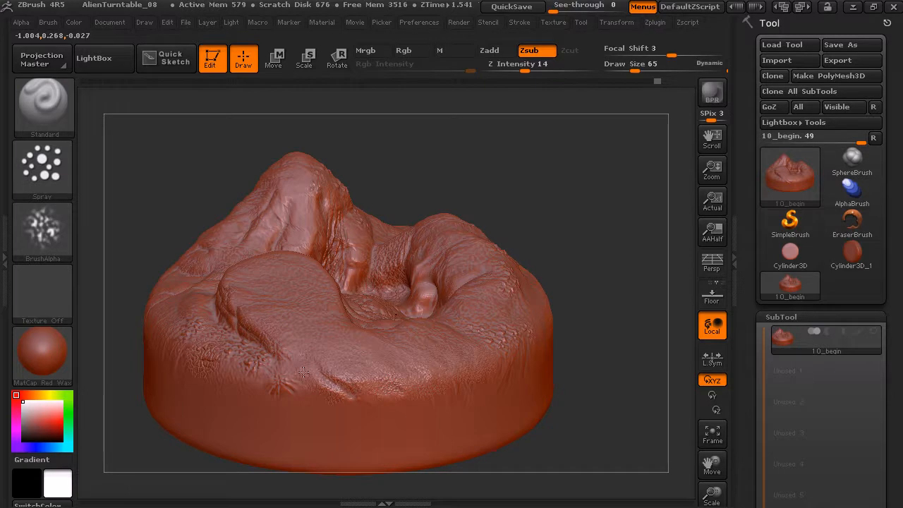
drag(534, 215, 573, 271)
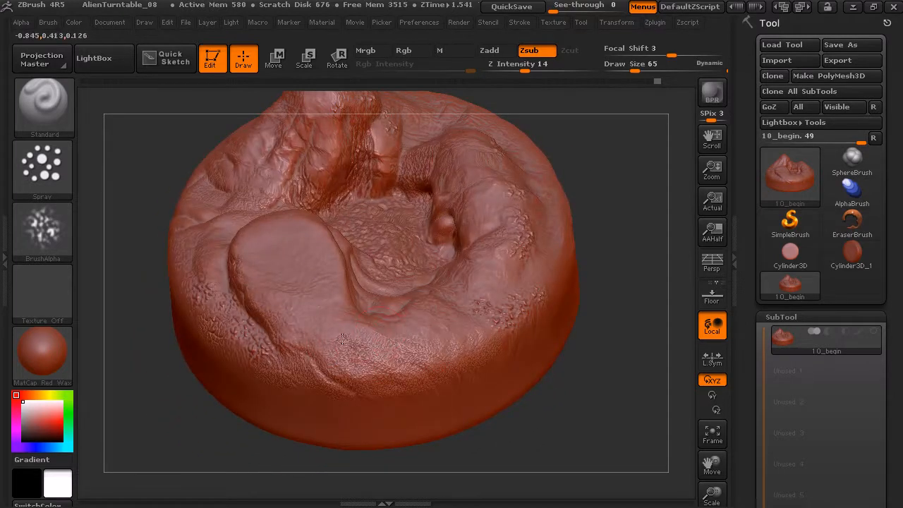
drag(615, 205, 626, 221)
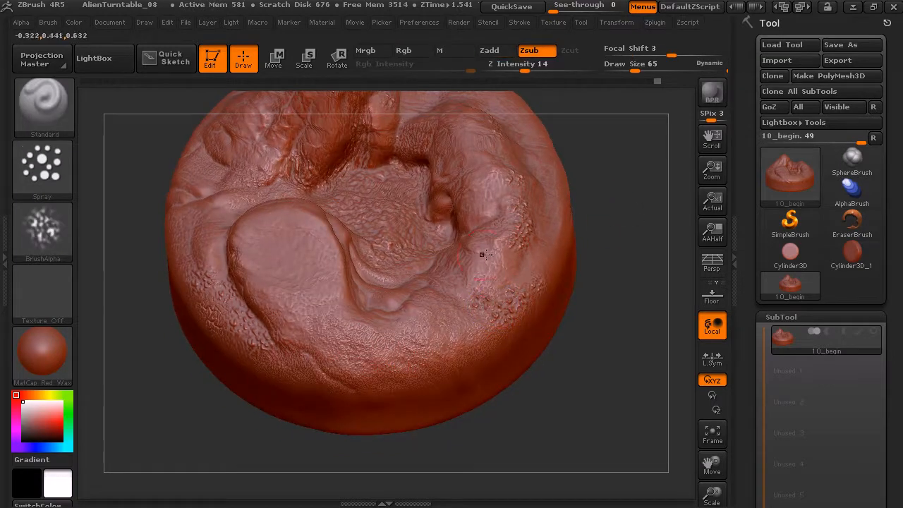
Select the Dam_Standard brush and carve a crease where the basin folds meet the rim opposite the raised lobe
click(53, 107)
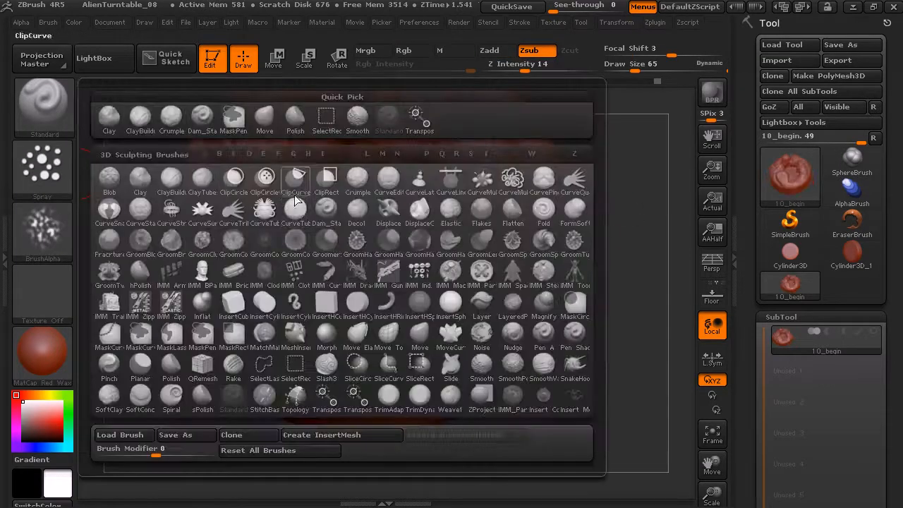
click(326, 209)
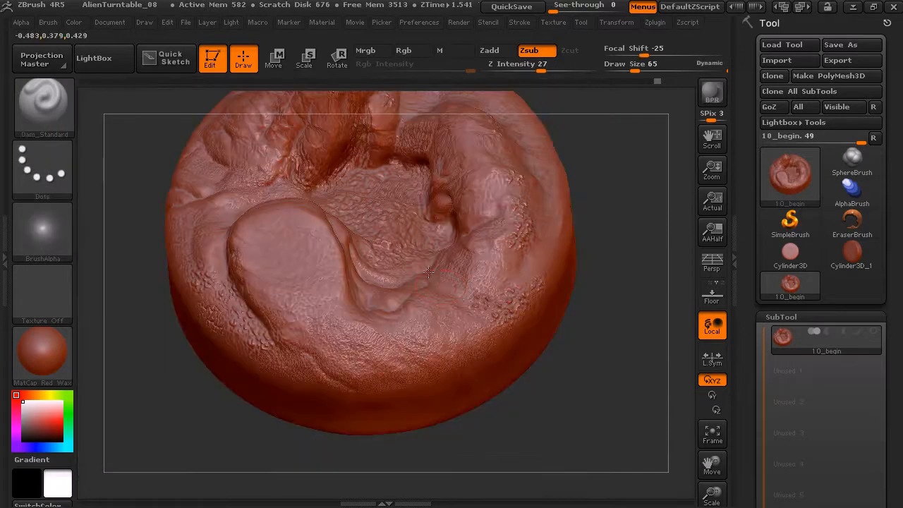
mouse_move(443, 288)
mouse_down()
mouse_move(472, 299)
mouse_move(520, 277)
mouse_move(515, 255)
mouse_move(455, 267)
mouse_up()
Carve vertical creases down the tall peak's basin-side flank, undoing the first stroke, and soften them with smoothing at Z Intensity 20
mouse_move(622, 203)
mouse_down()
mouse_move(617, 132)
mouse_move(553, 174)
mouse_move(574, 186)
mouse_up()
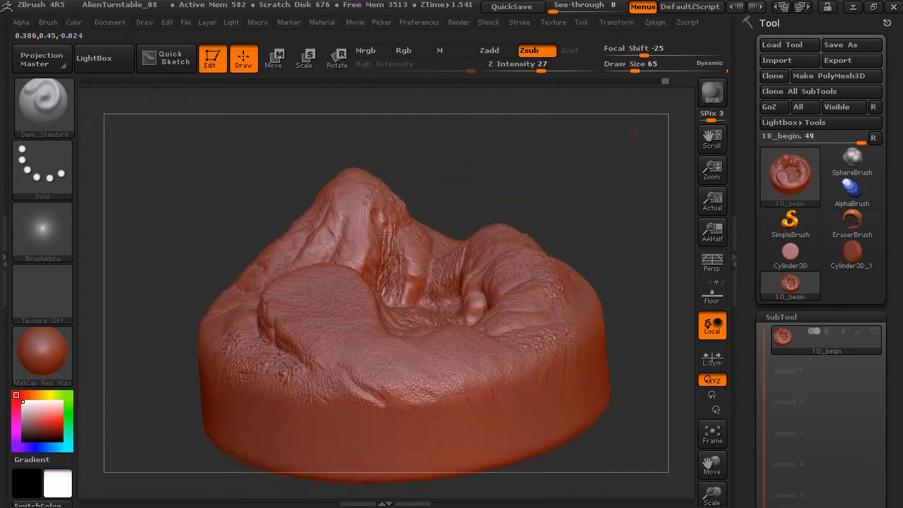
shift+drag(393, 234, 395, 271)
key(ctrl+z)
mouse_move(431, 220)
shift+mouse_down()
mouse_move(417, 229)
mouse_move(389, 296)
mouse_move(398, 275)
shift+mouse_up()
key(shift)
shift+drag(594, 71, 541, 70)
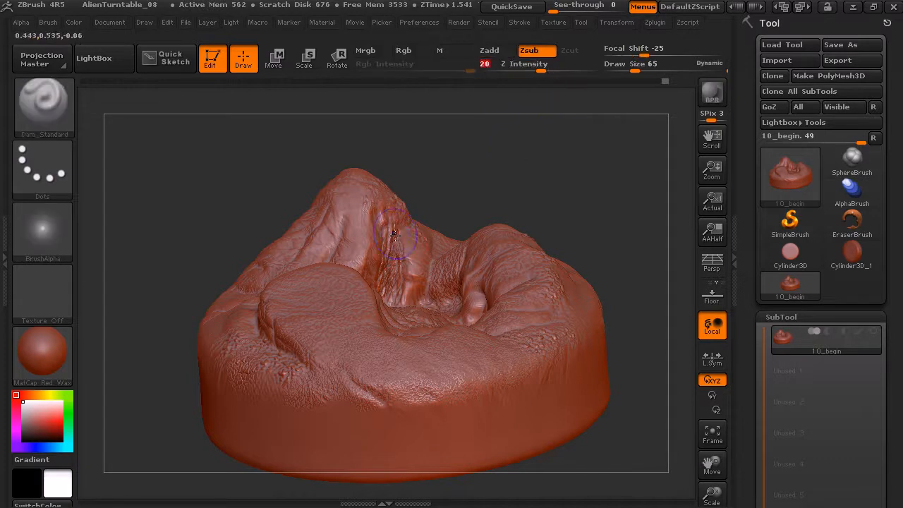
key(shift)
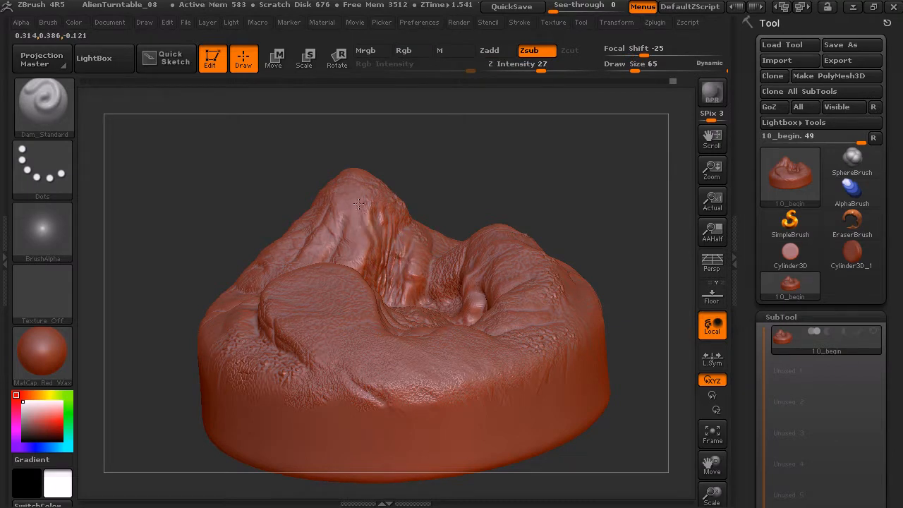
mouse_move(437, 202)
mouse_down()
mouse_move(526, 189)
mouse_move(472, 165)
mouse_move(548, 193)
mouse_move(540, 184)
mouse_move(512, 204)
mouse_move(534, 153)
mouse_move(542, 177)
mouse_move(587, 185)
mouse_move(547, 174)
mouse_move(531, 163)
mouse_move(537, 151)
mouse_up()
drag(527, 193, 460, 318)
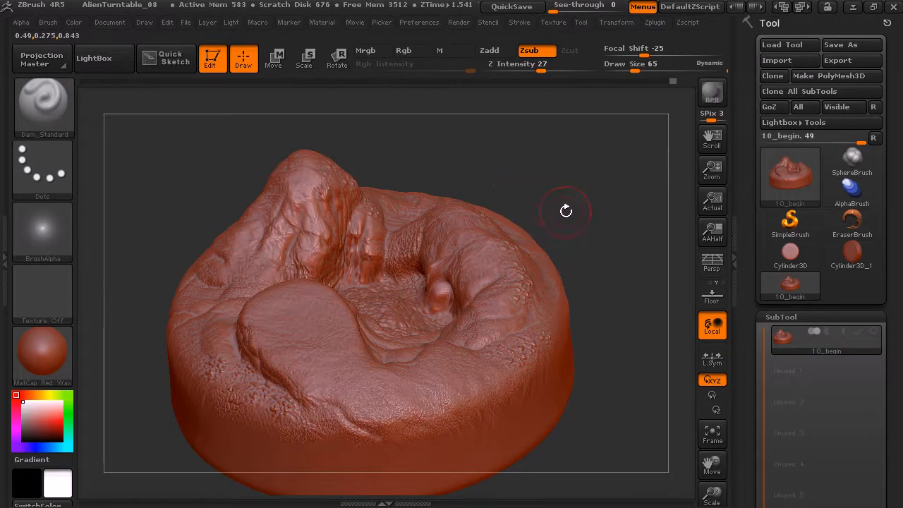
drag(560, 185, 572, 209)
mouse_move(575, 235)
mouse_down()
mouse_move(569, 195)
mouse_move(577, 185)
mouse_move(597, 209)
mouse_move(571, 176)
mouse_move(586, 153)
mouse_move(574, 190)
mouse_move(586, 174)
mouse_up()
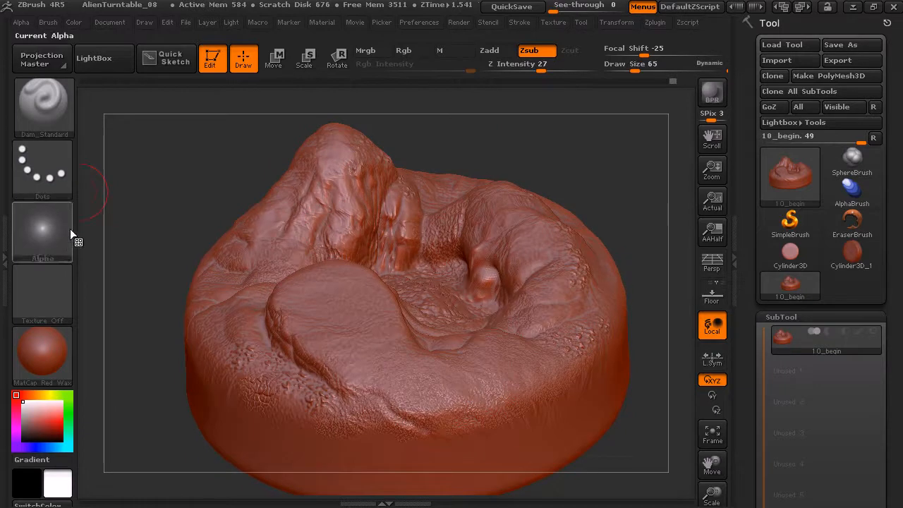
mouse_move(580, 160)
mouse_down()
mouse_move(575, 169)
mouse_move(590, 151)
mouse_move(591, 163)
mouse_move(606, 152)
mouse_up()
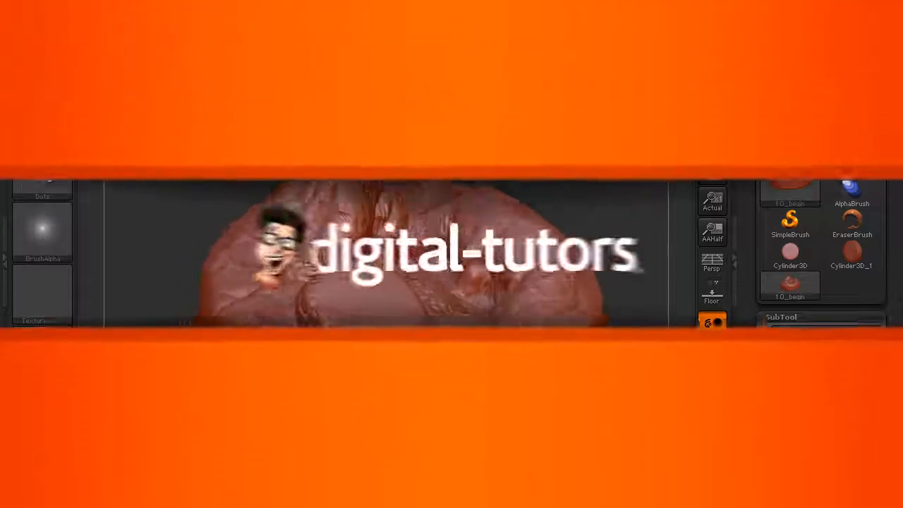